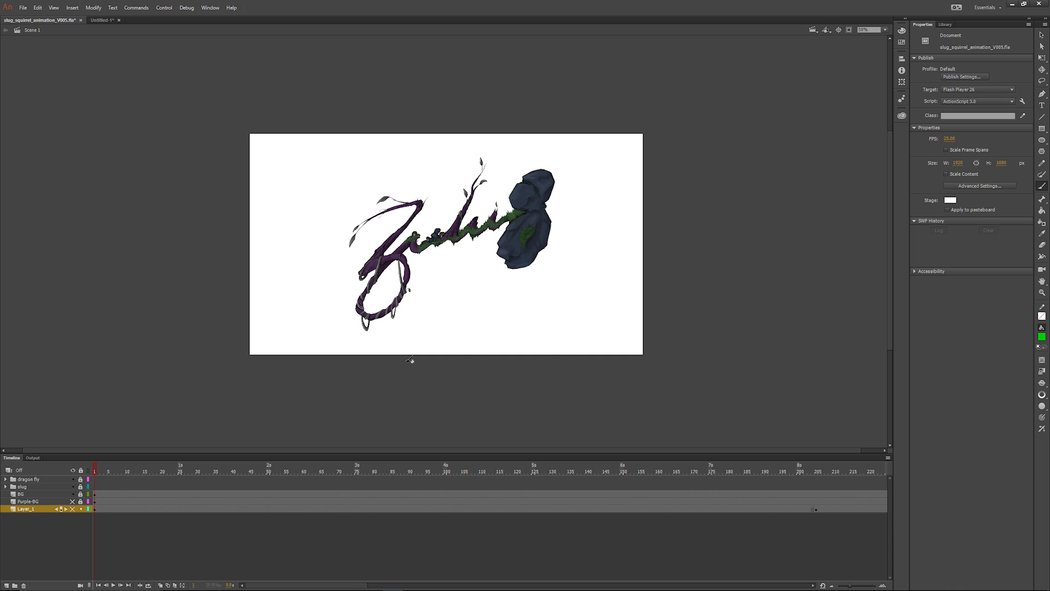
- Zoom toward the rock formation, show the Purple BG layer, and scrub ahead to reveal the moon
{"action": "key", "text": "ctrl+equal"}
{"action": "key", "text": "ctrl+equal"}
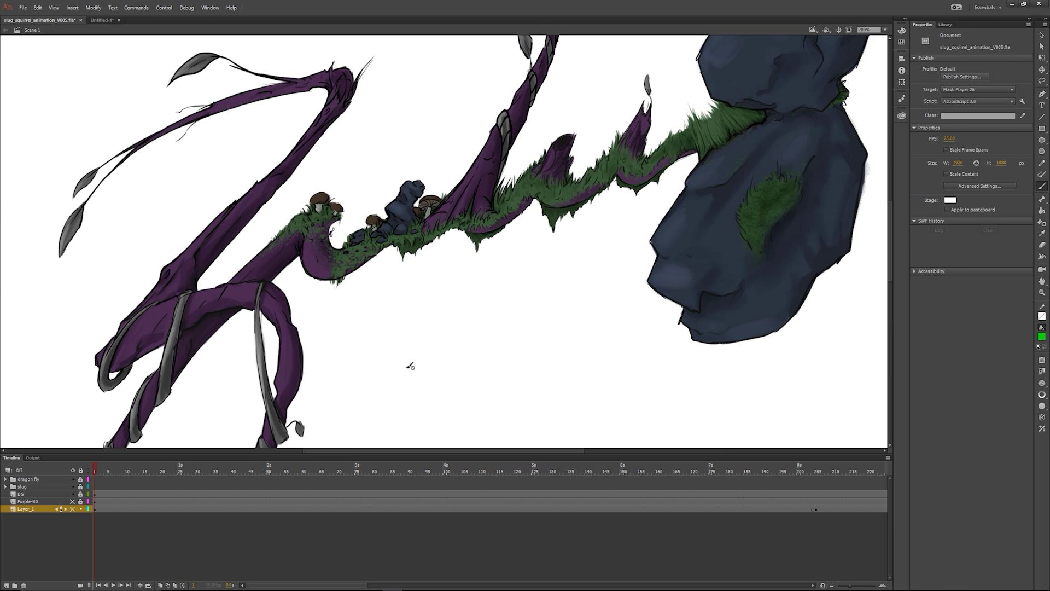
{"action": "key", "text": "b"}
{"action": "mouse_move", "coordinate": [616, 197]}
{"action": "left_mouse_down"}
{"action": "mouse_move", "coordinate": [519, 323]}
{"action": "mouse_move", "coordinate": [464, 372]}
{"action": "mouse_move", "coordinate": [339, 427]}
{"action": "mouse_move", "coordinate": [325, 446]}
{"action": "left_mouse_up"}
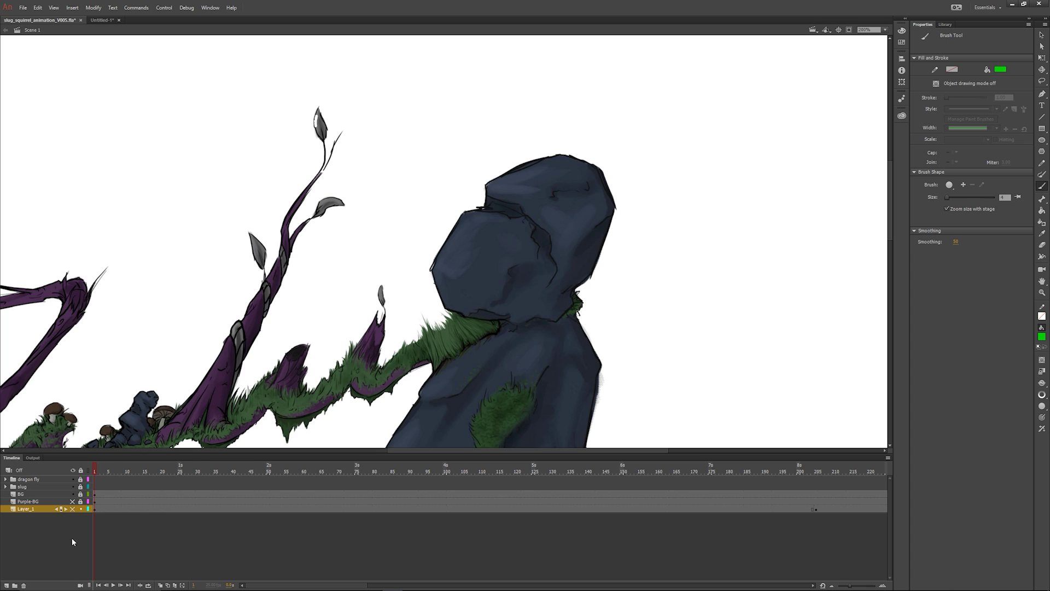
{"action": "left_click", "coordinate": [72, 501]}
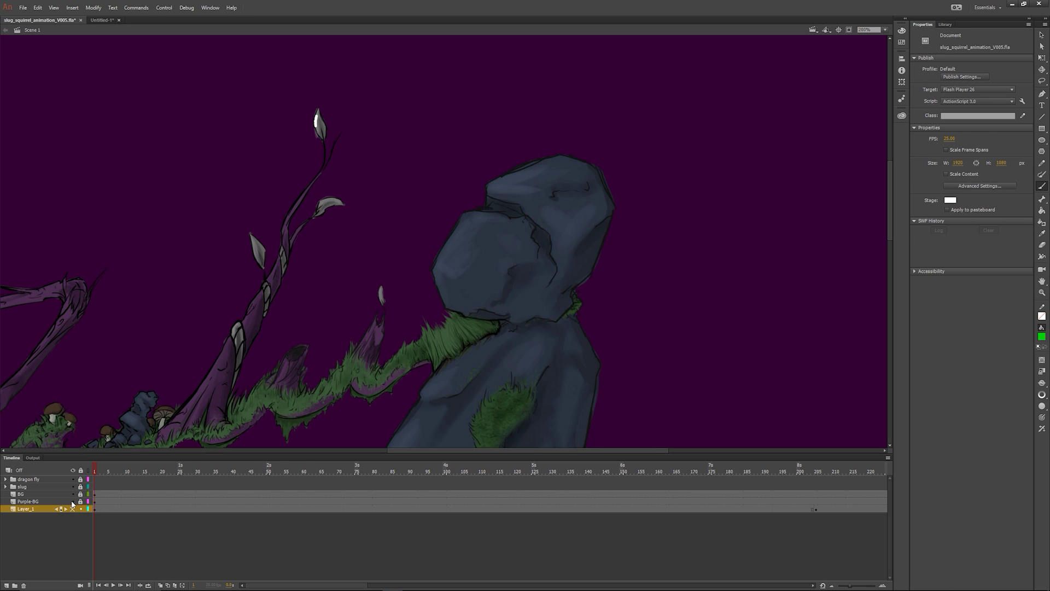
{"action": "left_click_drag", "start_coordinate": [98, 473], "coordinate": [131, 468]}
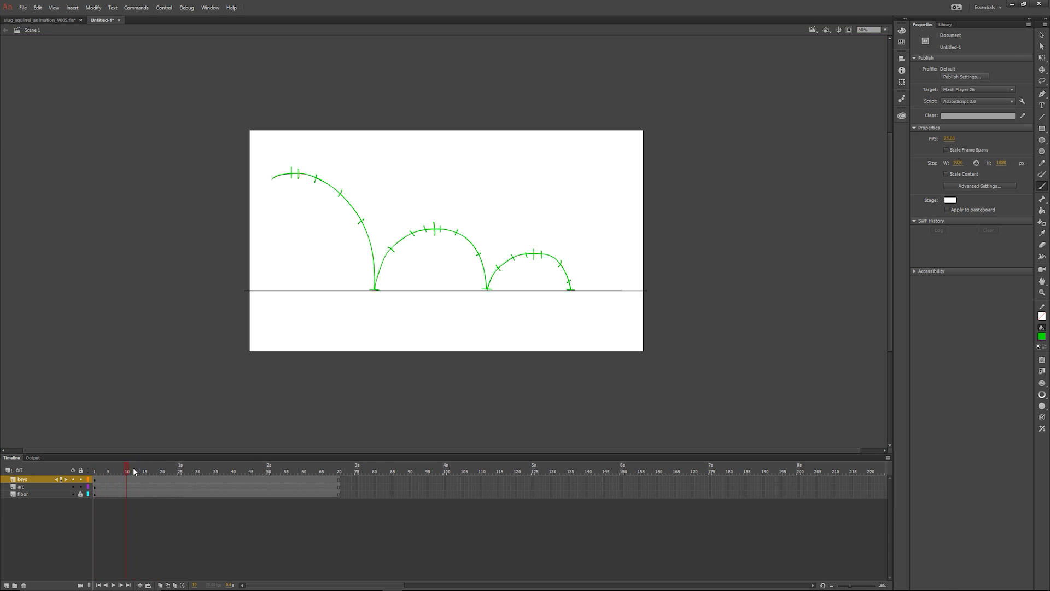
- Scrub the bouncing-ball frames and lock the keys and arc layers
{"action": "left_click_drag", "start_coordinate": [134, 471], "coordinate": [87, 473]}
{"action": "left_click", "coordinate": [81, 486]}
{"action": "left_click", "coordinate": [80, 479]}
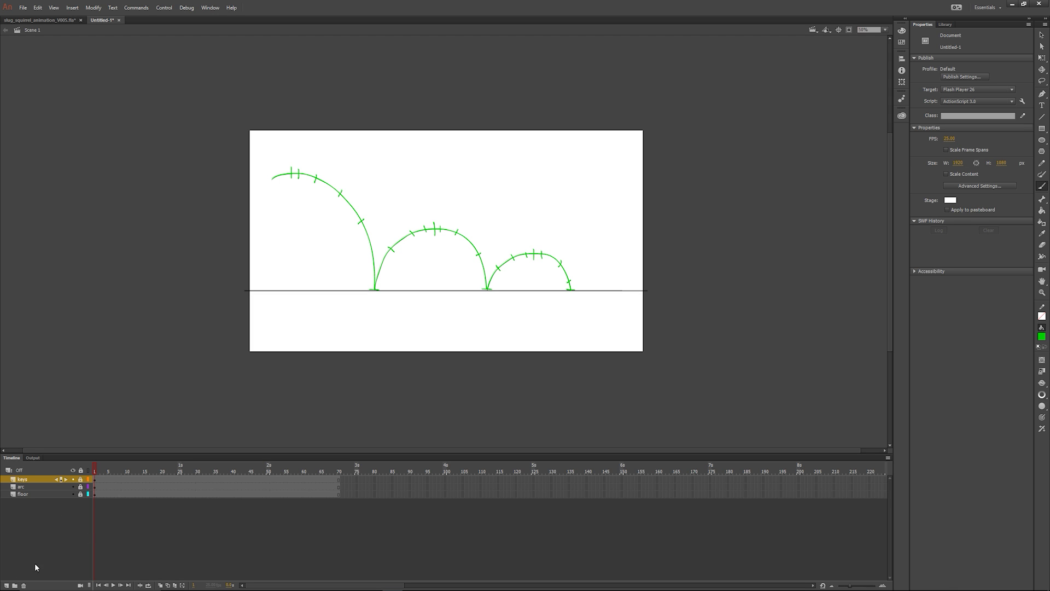
- Add a new layer above keys and name it 'ball bounce'
{"action": "left_click", "coordinate": [8, 585]}
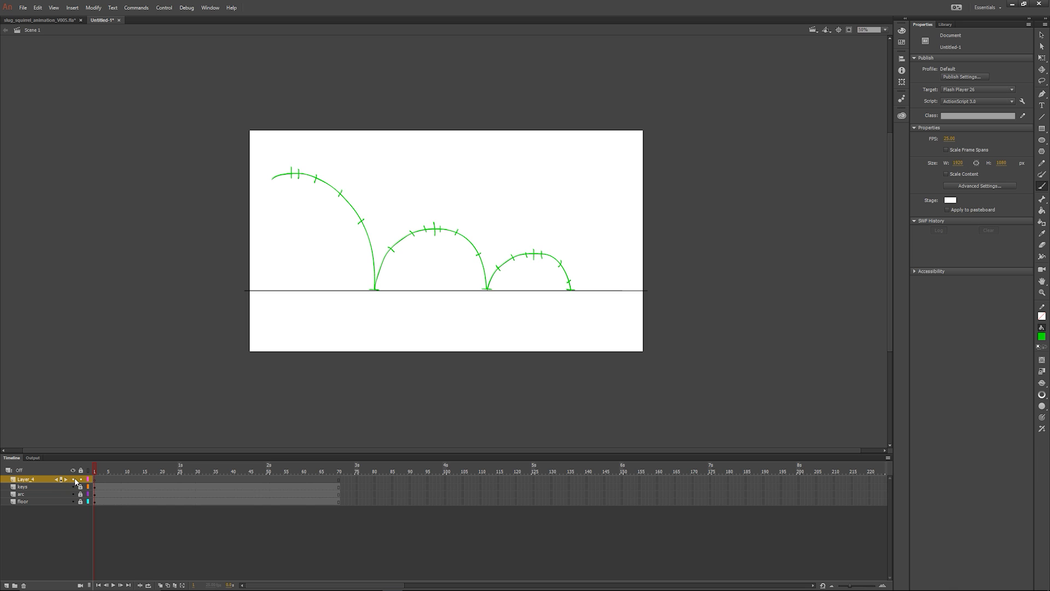
{"action": "double_click", "coordinate": [34, 479]}
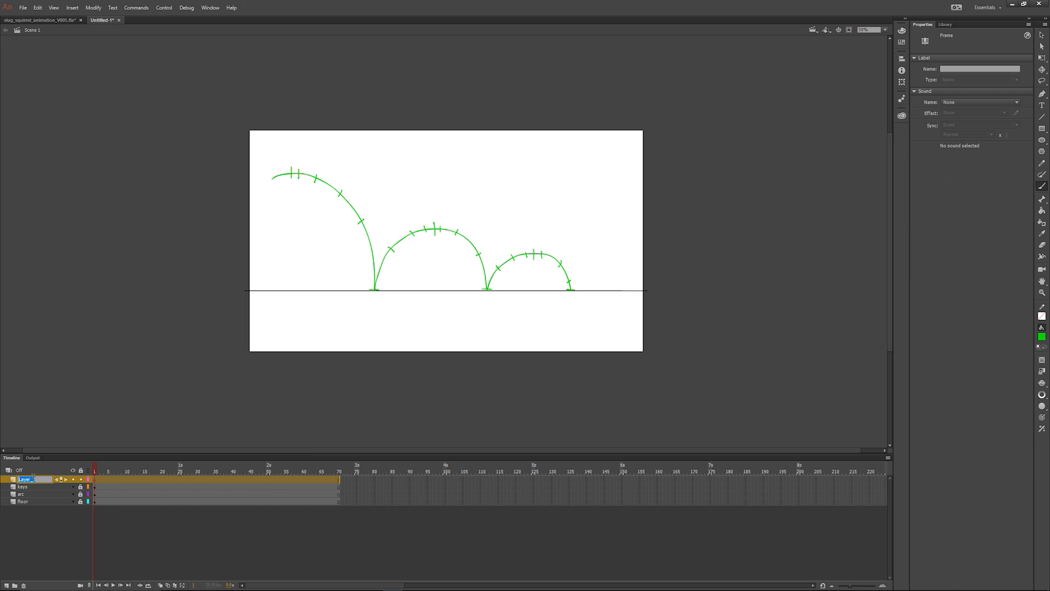
{"action": "type", "text": "ball bounce"}
{"action": "left_click", "coordinate": [45, 515]}
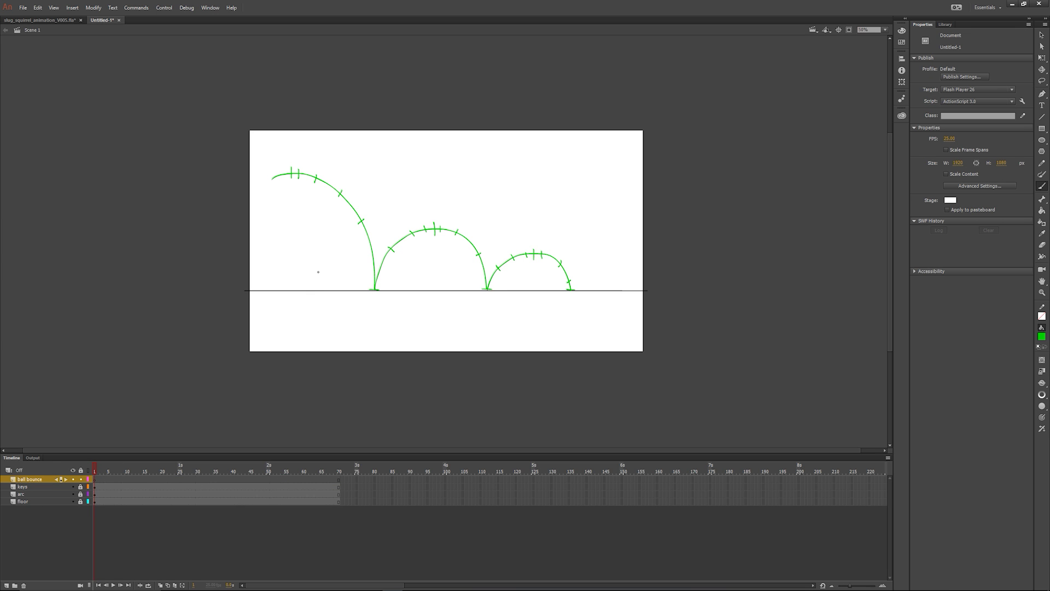
- Zoom the stage to 100%, frame the arcs, and brush a small stroke above the first arc
{"action": "key", "text": "ctrl+1"}
{"action": "left_click_drag", "start_coordinate": [302, 288], "coordinate": [347, 282]}
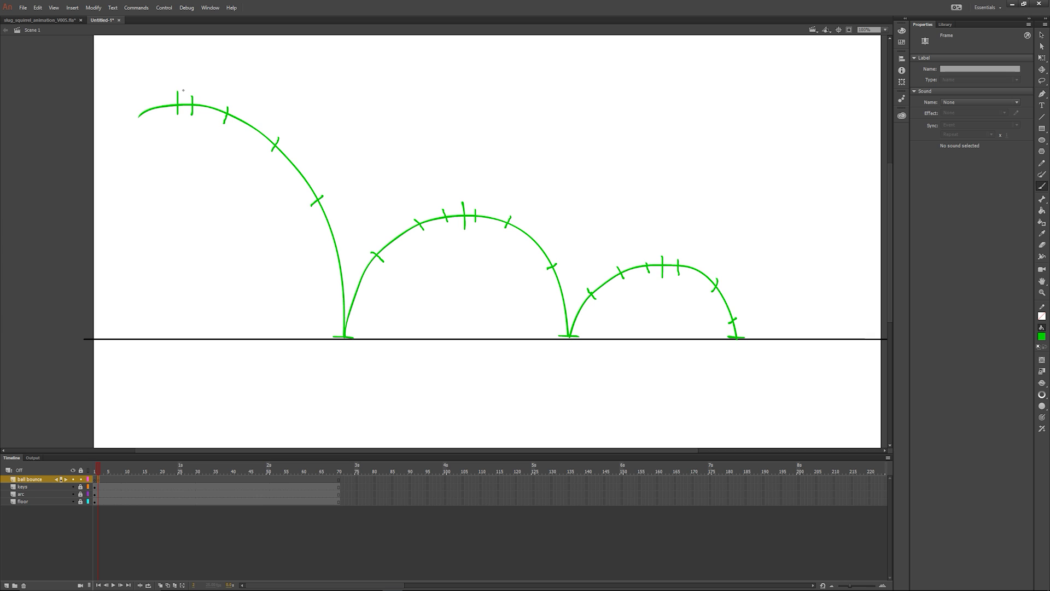
{"action": "mouse_move", "coordinate": [181, 94]}
{"action": "left_mouse_down"}
{"action": "mouse_move", "coordinate": [170, 89]}
{"action": "mouse_move", "coordinate": [164, 107]}
{"action": "left_mouse_up"}
- Undo the stray stroke, set the fill to black, and draw a ball atop the first arc
{"action": "key", "text": "ctrl+z"}
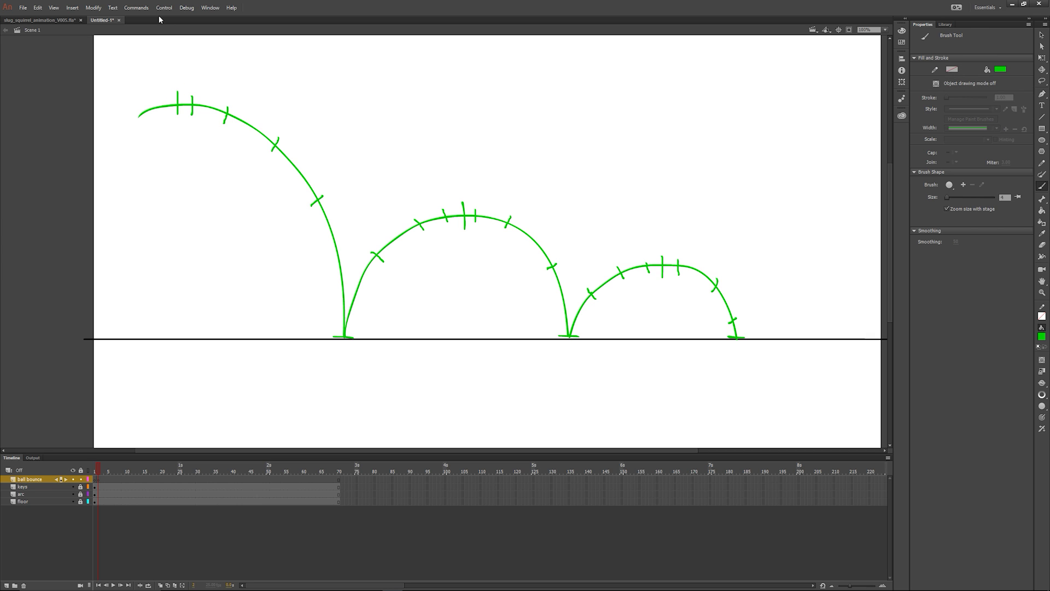
{"action": "left_click", "coordinate": [1041, 337]}
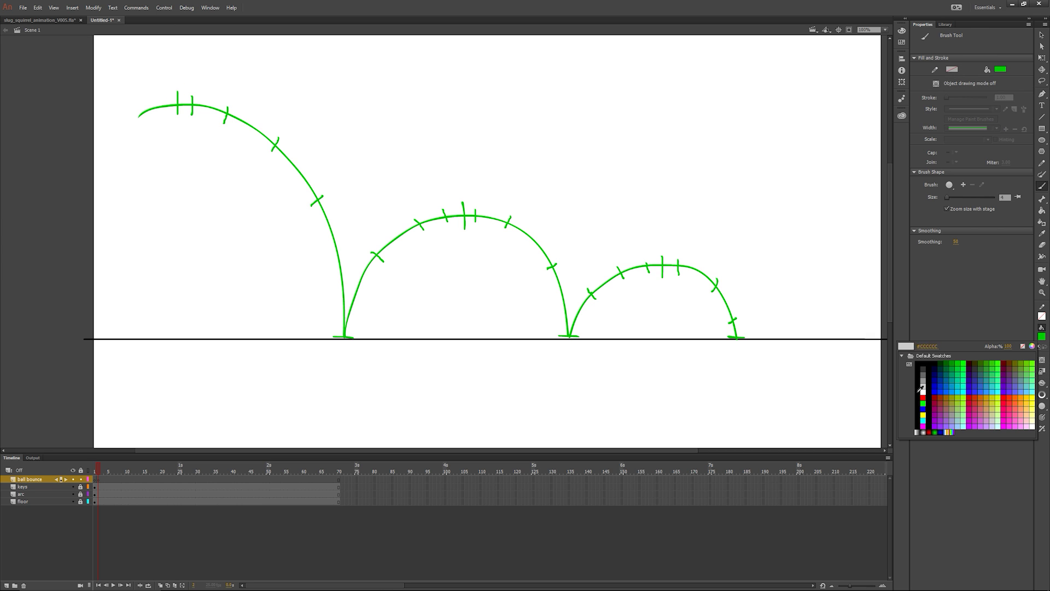
{"action": "left_click", "coordinate": [935, 363]}
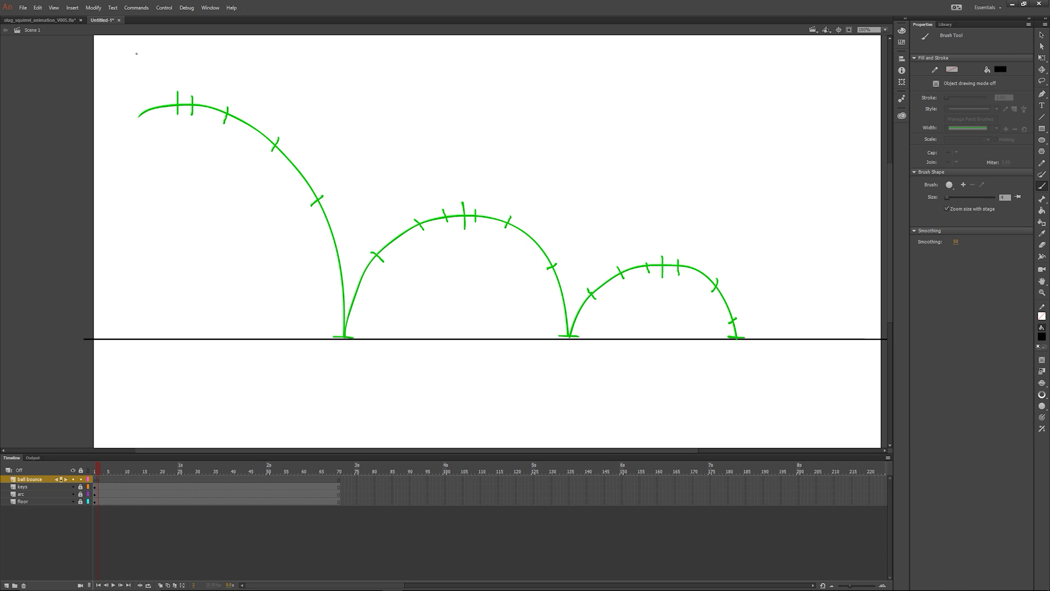
{"action": "mouse_move", "coordinate": [182, 91]}
{"action": "left_mouse_down"}
{"action": "mouse_move", "coordinate": [167, 94]}
{"action": "mouse_move", "coordinate": [173, 114]}
{"action": "mouse_move", "coordinate": [192, 107]}
{"action": "mouse_move", "coordinate": [186, 91]}
{"action": "left_mouse_up"}
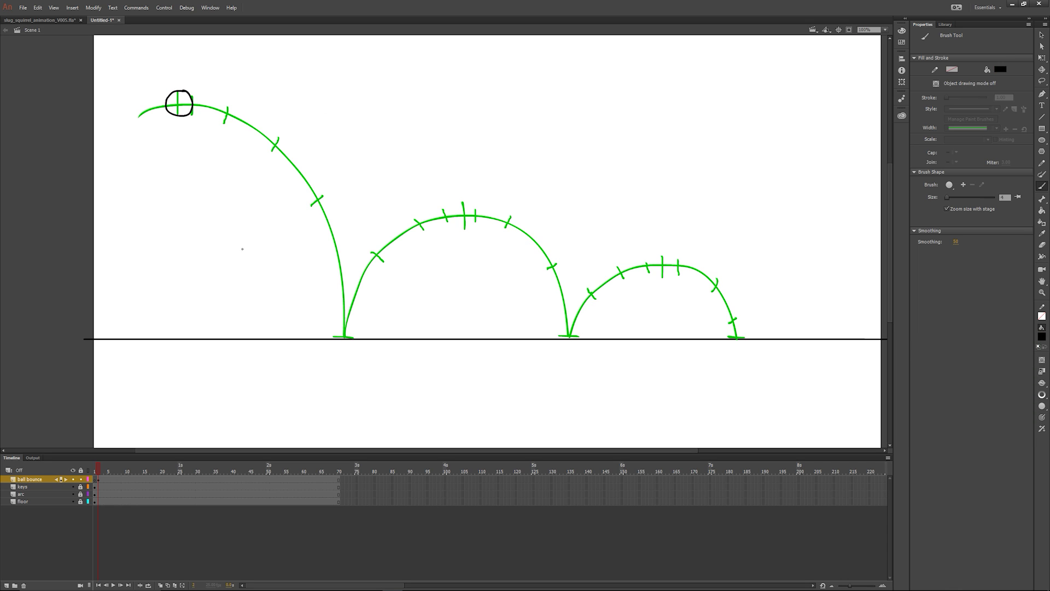
- Insert a blank keyframe at frame 5 and draw a squashed ball at the first floor contact
{"action": "left_click", "coordinate": [101, 480]}
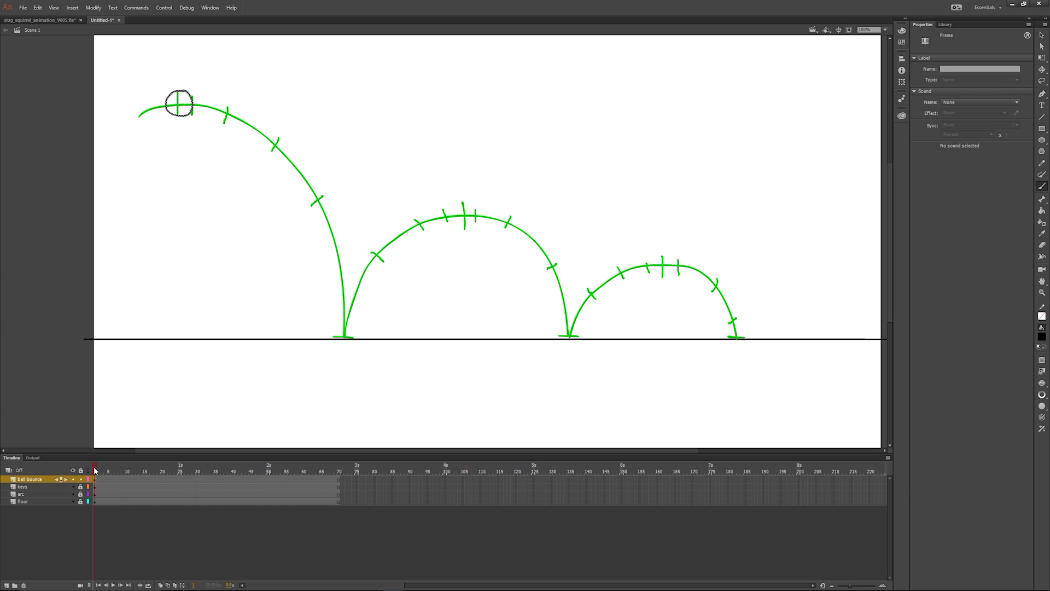
{"action": "left_click_drag", "start_coordinate": [95, 469], "coordinate": [119, 469]}
{"action": "key", "text": "F7"}
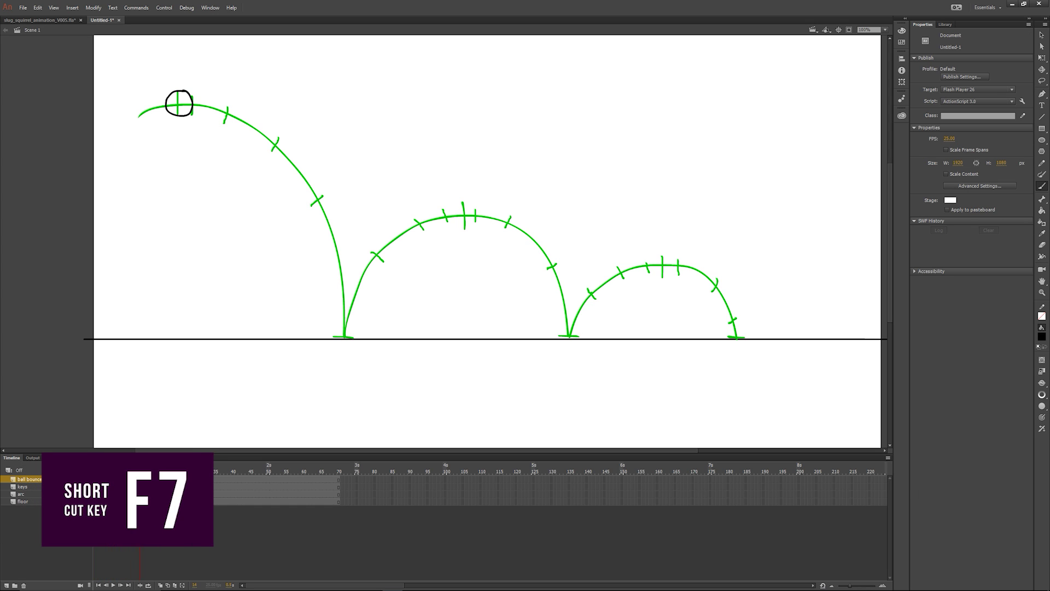
{"action": "left_click", "coordinate": [126, 478]}
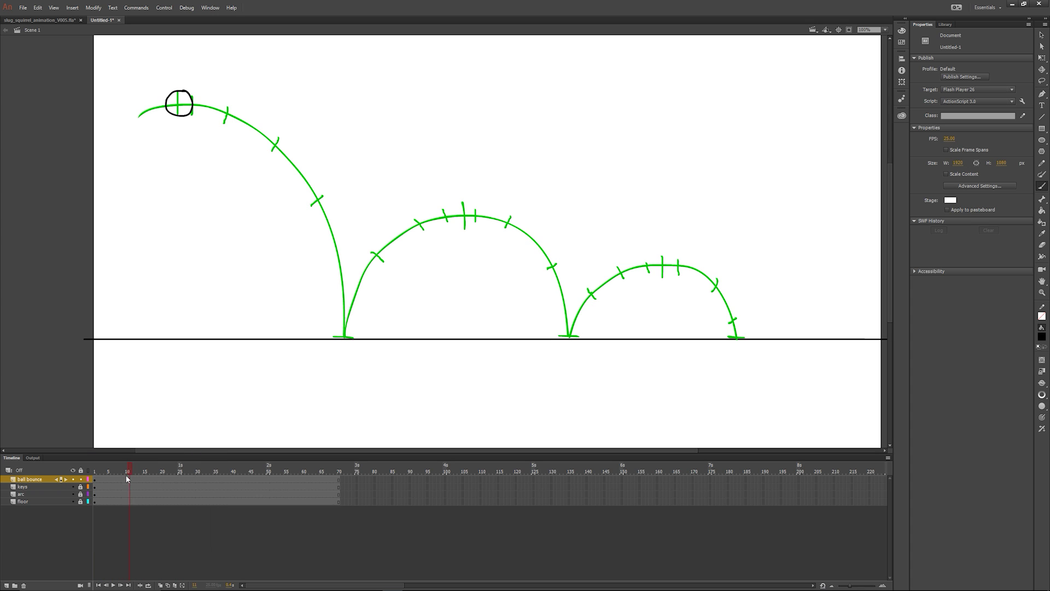
{"action": "left_click", "coordinate": [112, 480]}
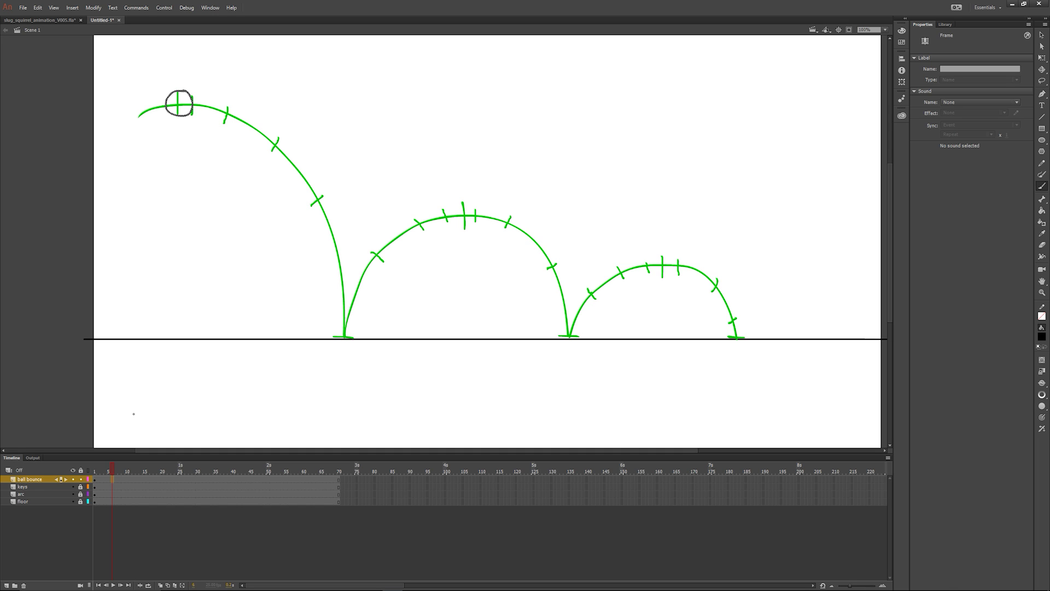
{"action": "left_click", "coordinate": [108, 479]}
{"action": "key", "text": "F7"}
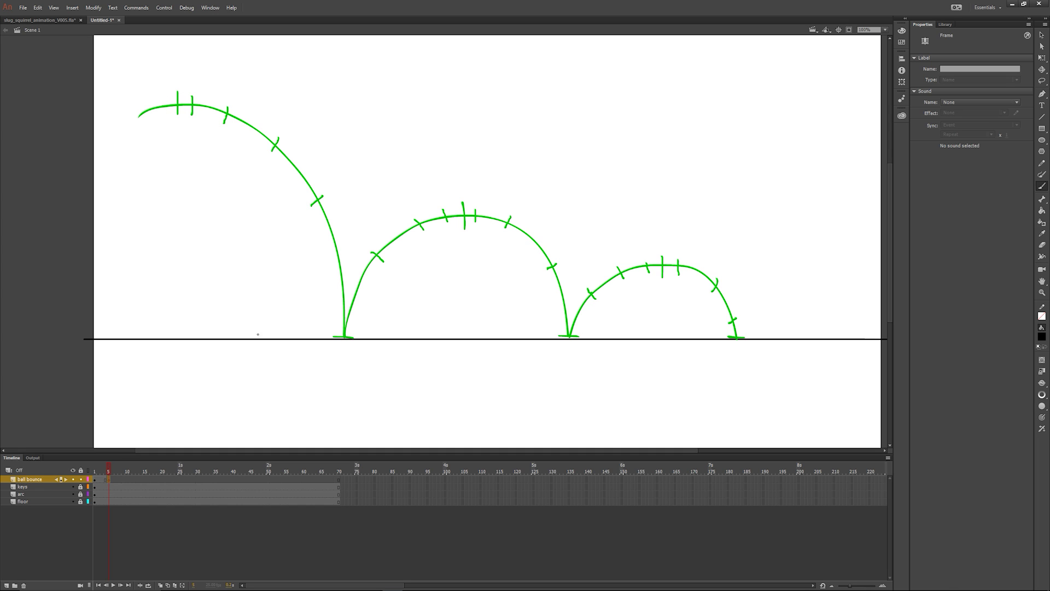
{"action": "mouse_move", "coordinate": [352, 331]}
{"action": "left_mouse_down"}
{"action": "mouse_move", "coordinate": [320, 334]}
{"action": "mouse_move", "coordinate": [355, 330]}
{"action": "left_mouse_up"}
{"action": "mouse_move", "coordinate": [110, 471]}
{"action": "left_mouse_down"}
{"action": "mouse_move", "coordinate": [94, 472]}
{"action": "mouse_move", "coordinate": [112, 472]}
{"action": "left_mouse_up"}
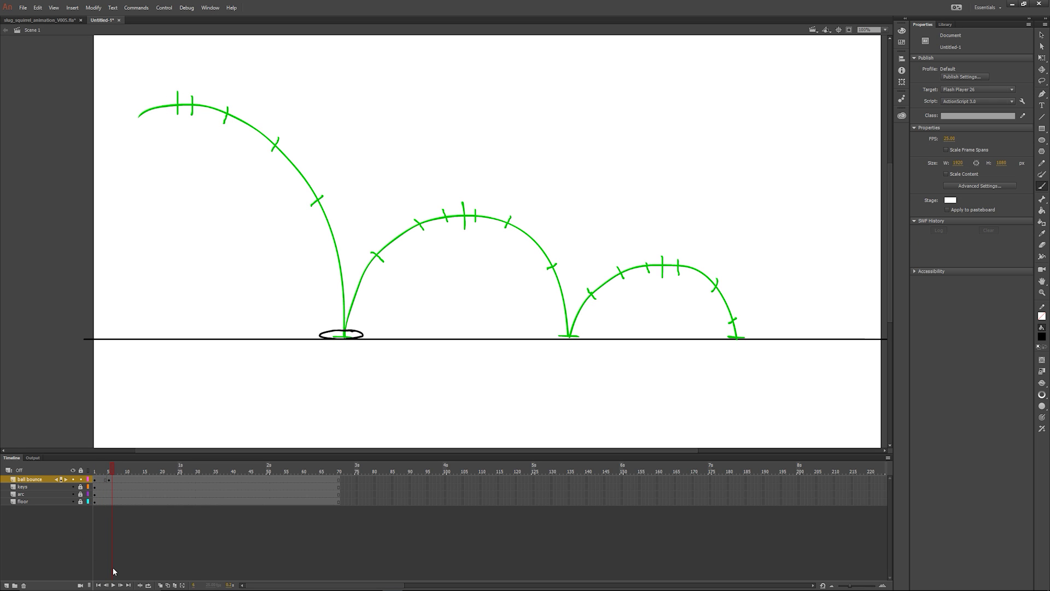
- Scrub frames 1 to 9 to review the first fall, the floor squash and the arc-top ball
{"action": "left_click", "coordinate": [103, 470]}
{"action": "left_click_drag", "start_coordinate": [96, 470], "coordinate": [120, 469]}
{"action": "left_click_drag", "start_coordinate": [119, 466], "coordinate": [110, 471]}
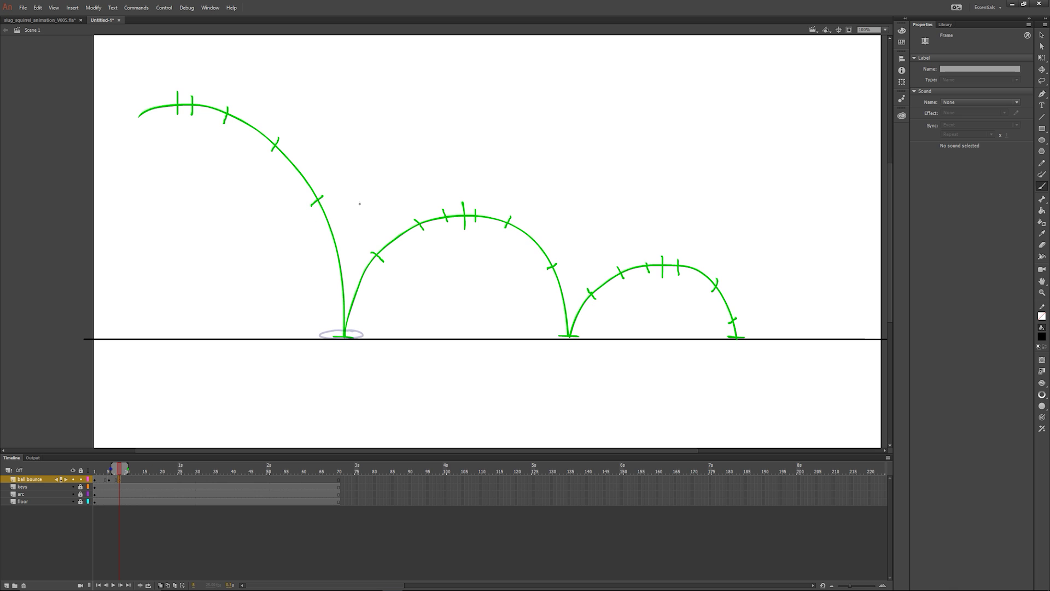
- Draw a squashed ball at the second floor contact on frame 10, redrawing it once
{"action": "key", "text": "comma"}
{"action": "key", "text": "comma"}
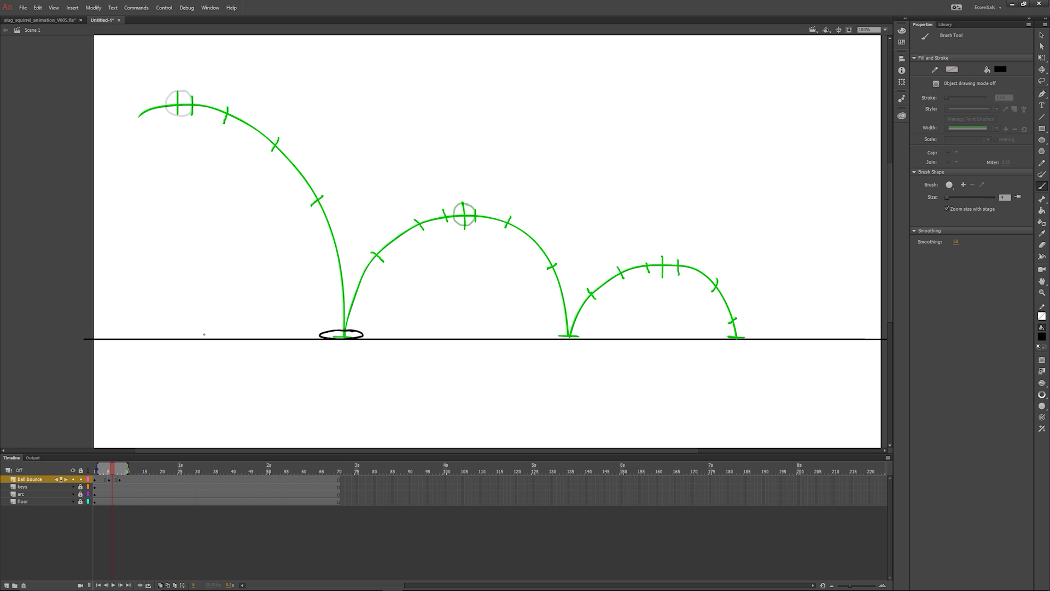
{"action": "key", "text": "Return"}
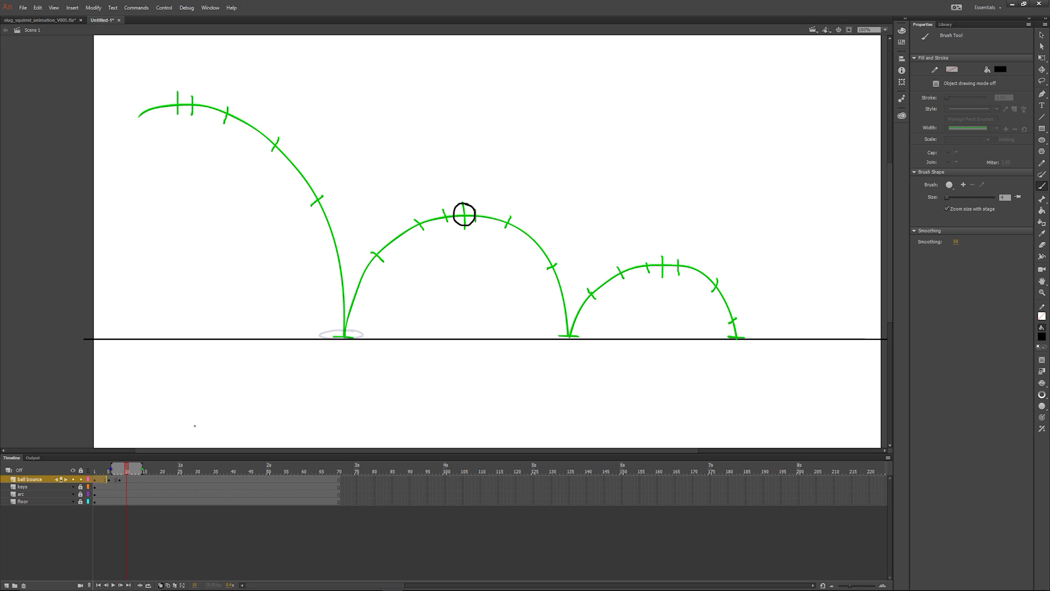
{"action": "left_click", "coordinate": [126, 480]}
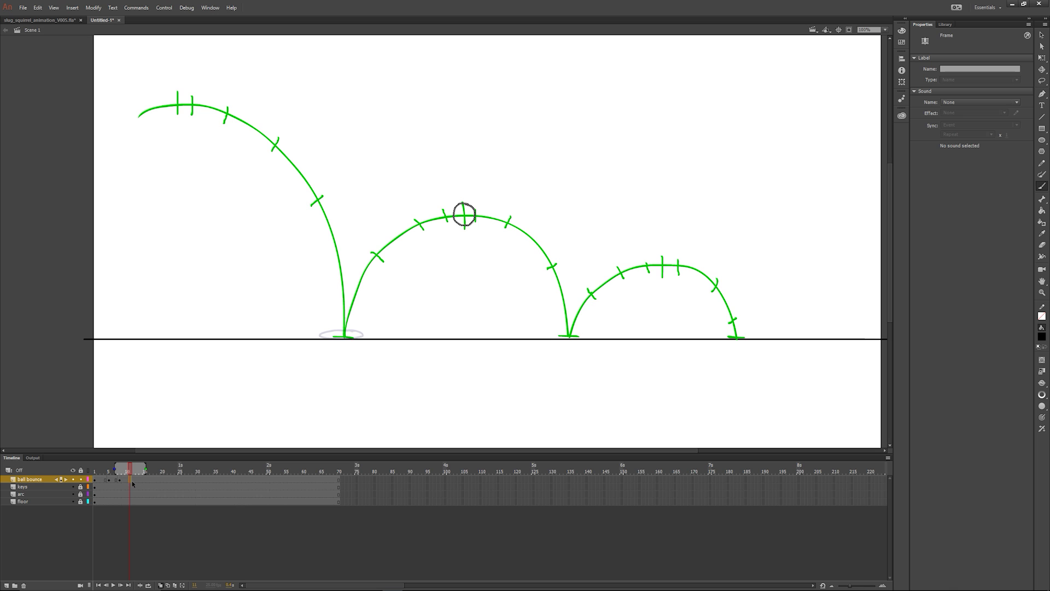
{"action": "left_click", "coordinate": [253, 390]}
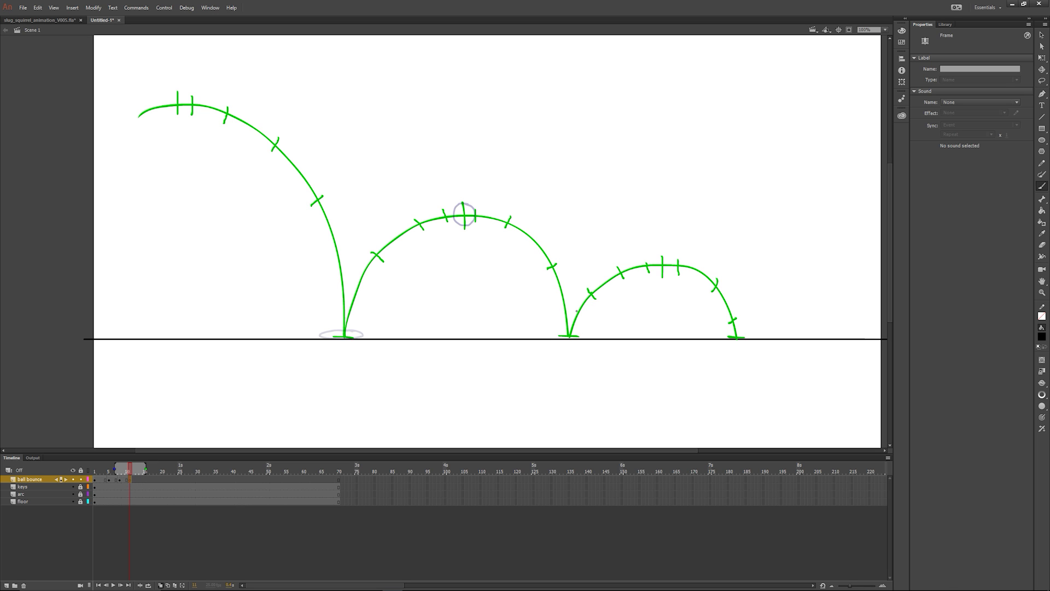
{"action": "mouse_move", "coordinate": [578, 331]}
{"action": "left_mouse_down"}
{"action": "mouse_move", "coordinate": [549, 335]}
{"action": "mouse_move", "coordinate": [585, 331]}
{"action": "mouse_move", "coordinate": [572, 328]}
{"action": "left_mouse_up"}
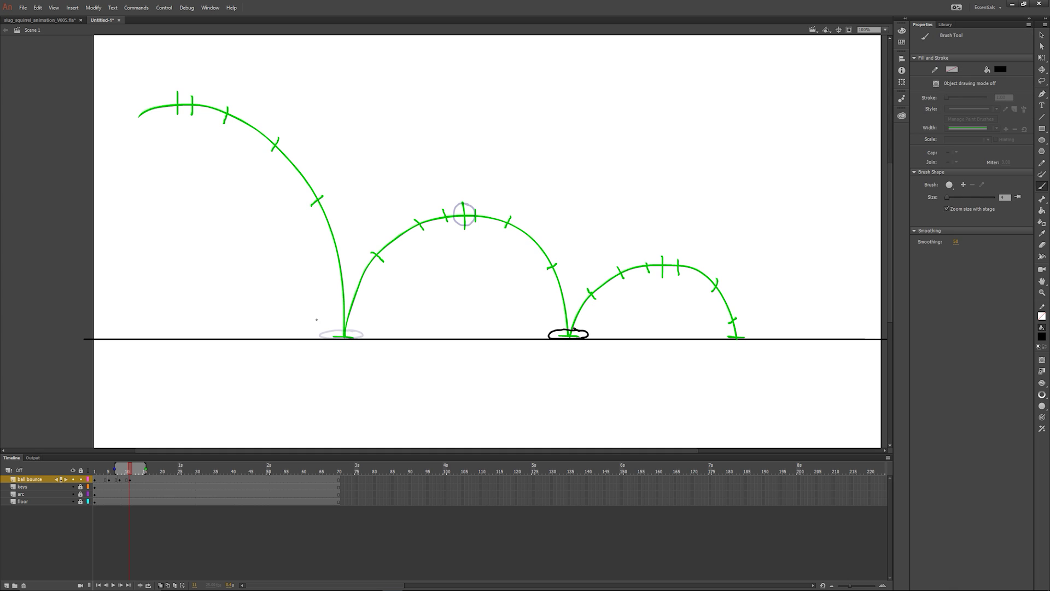
{"action": "key", "text": "ctrl+z"}
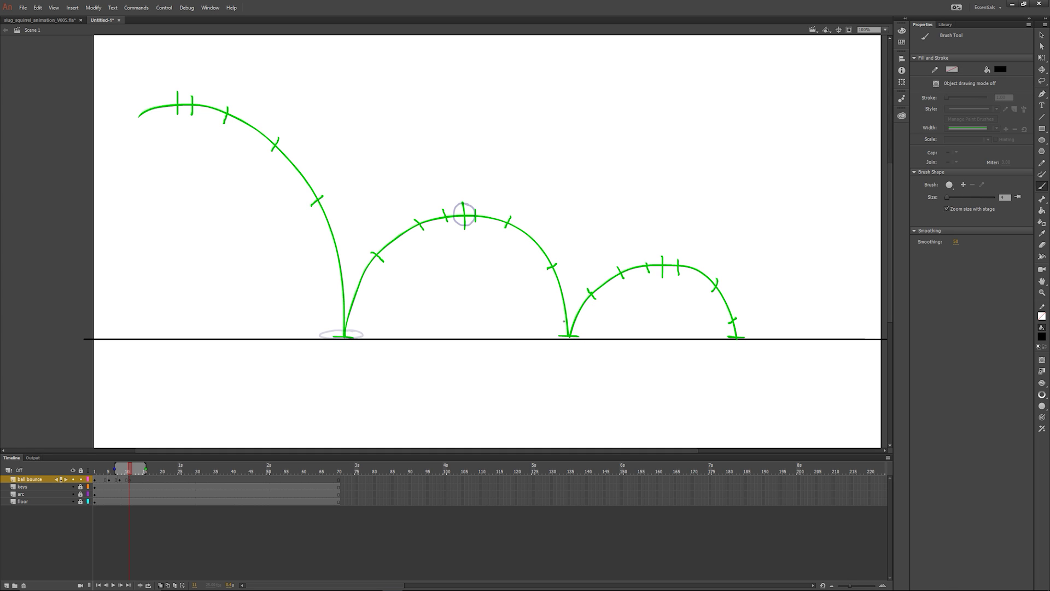
{"action": "mouse_move", "coordinate": [576, 330]}
{"action": "left_mouse_down"}
{"action": "mouse_move", "coordinate": [545, 336]}
{"action": "mouse_move", "coordinate": [572, 340]}
{"action": "mouse_move", "coordinate": [576, 329]}
{"action": "left_mouse_up"}
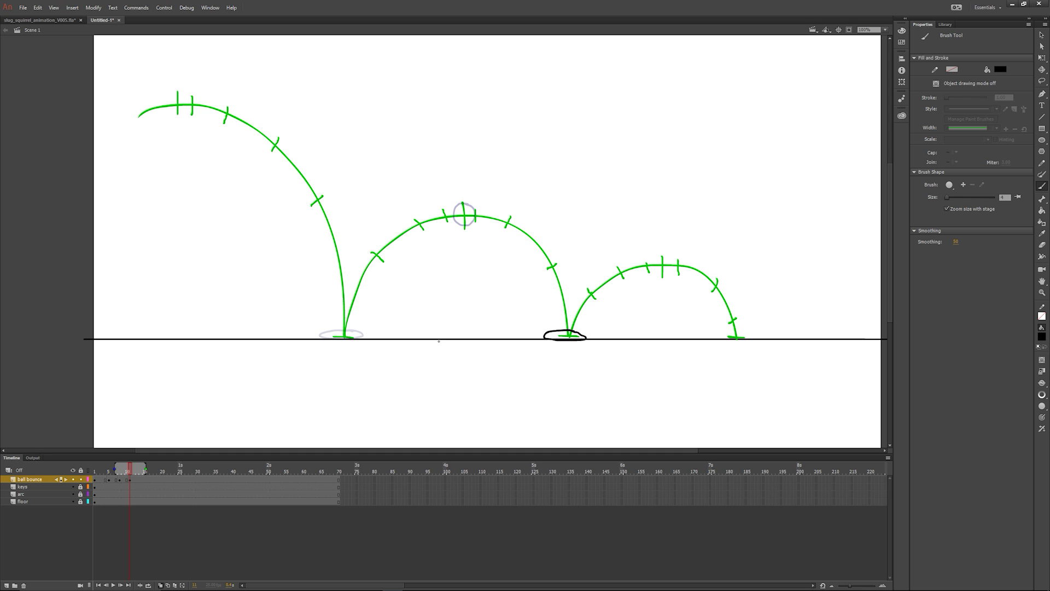
- Compare the arc-top and contact drawings, shorten the onion-skin range, and play the bounce
{"action": "key", "text": "comma"}
{"action": "key", "text": "comma"}
{"action": "key", "text": "comma"}
{"action": "key", "text": "period"}
{"action": "key", "text": "period"}
{"action": "key", "text": "period"}
{"action": "key", "text": "comma"}
{"action": "key", "text": "comma"}
{"action": "key", "text": "comma"}
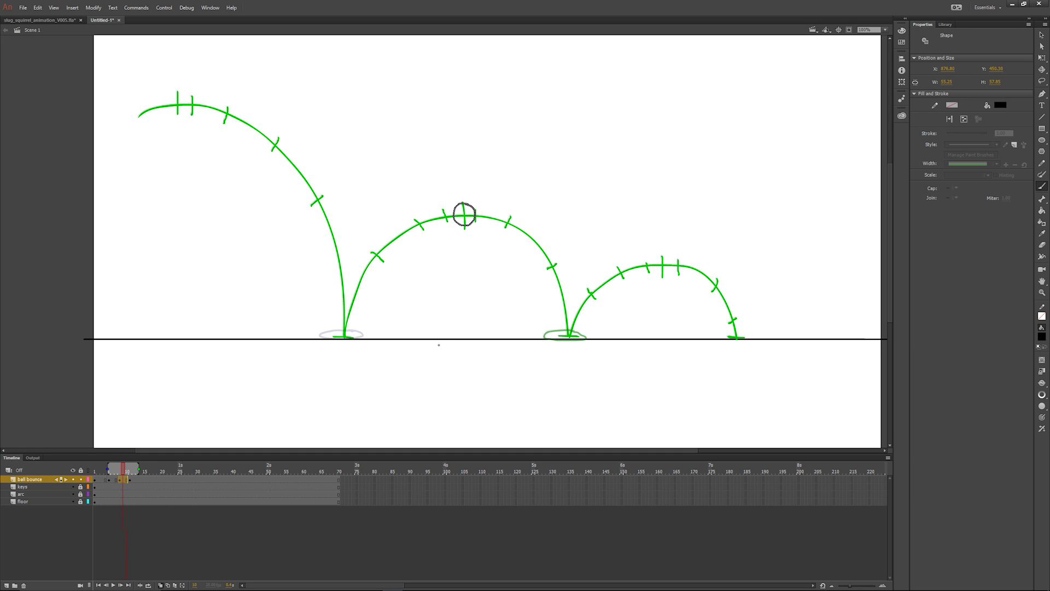
{"action": "key", "text": "period"}
{"action": "key", "text": "period"}
{"action": "key", "text": "period"}
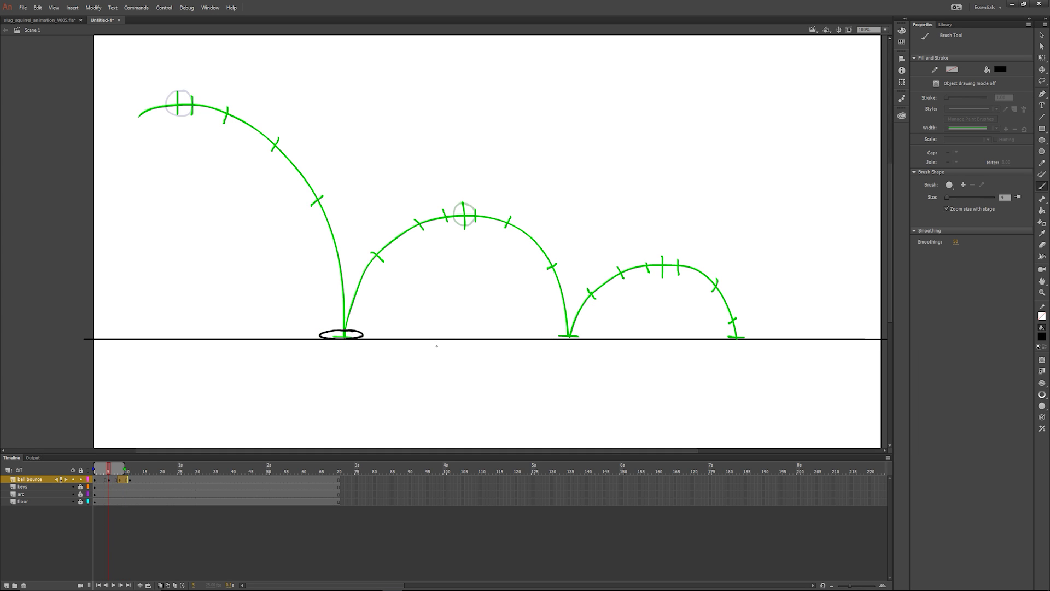
{"action": "key", "text": "comma"}
{"action": "key", "text": "comma"}
{"action": "key", "text": "comma"}
{"action": "key", "text": "period"}
{"action": "key", "text": "period"}
{"action": "key", "text": "period"}
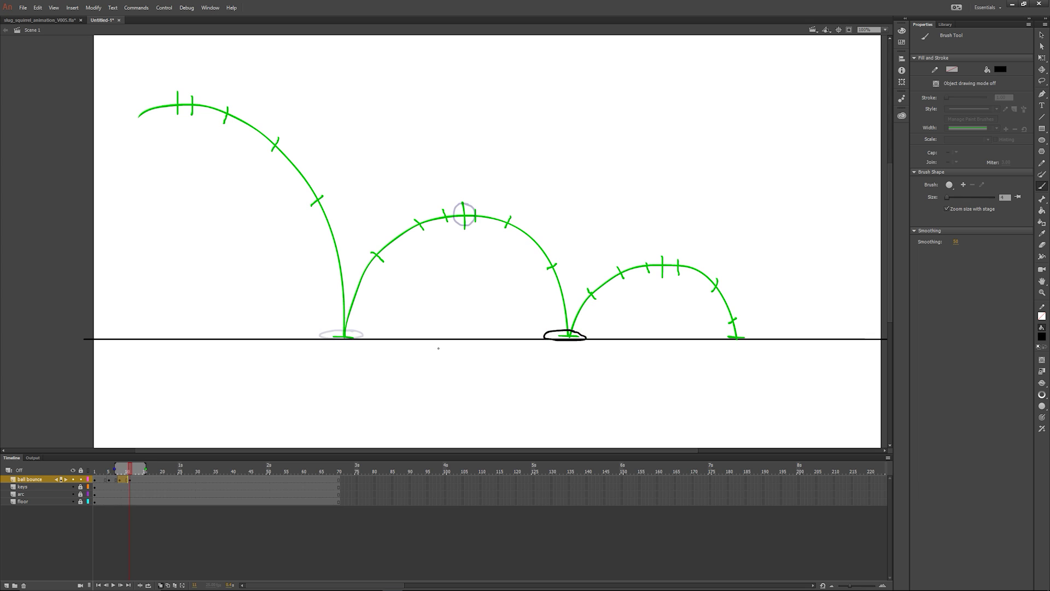
{"action": "key", "text": "comma"}
{"action": "key", "text": "comma"}
{"action": "key", "text": "comma"}
{"action": "key", "text": "comma"}
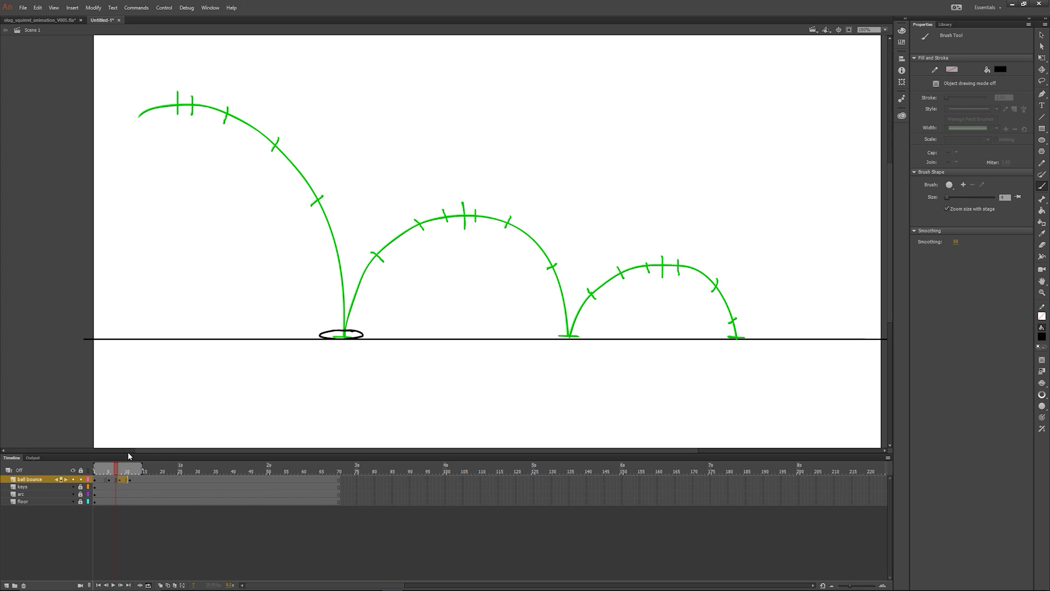
{"action": "left_click_drag", "start_coordinate": [143, 470], "coordinate": [136, 470]}
{"action": "key", "text": "Return"}
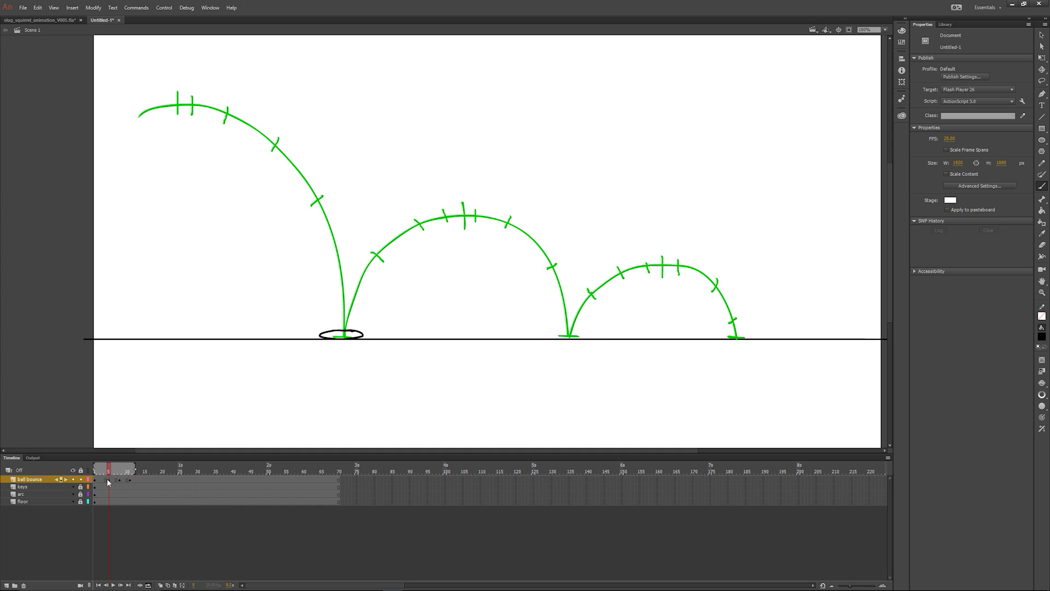
- Turn on onion skinning from frame 1 and widen the timeline's frame spacing
{"action": "left_click", "coordinate": [103, 480]}
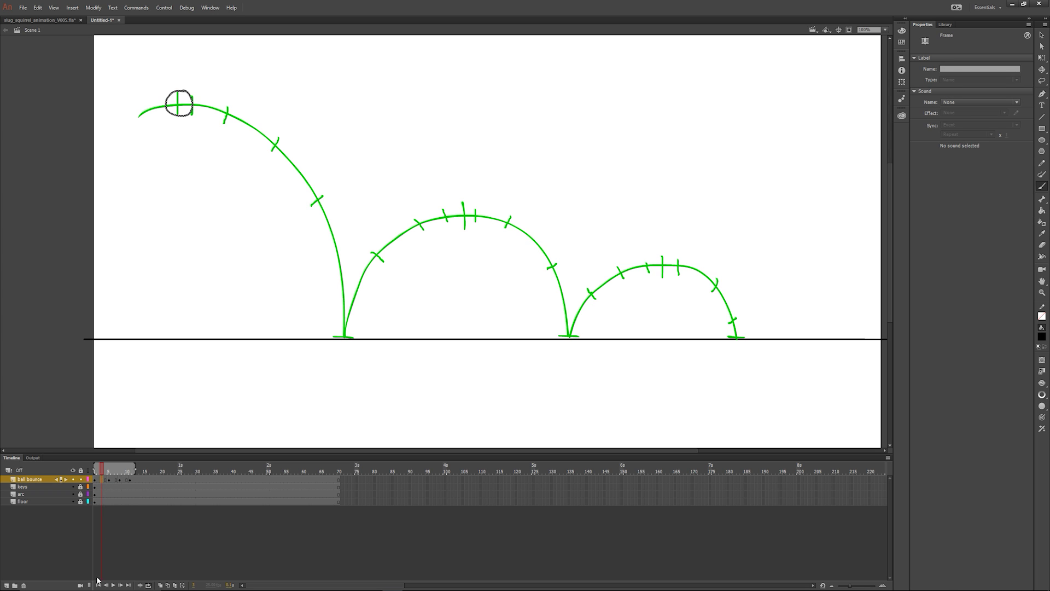
{"action": "left_click", "coordinate": [161, 585]}
{"action": "left_click", "coordinate": [99, 468]}
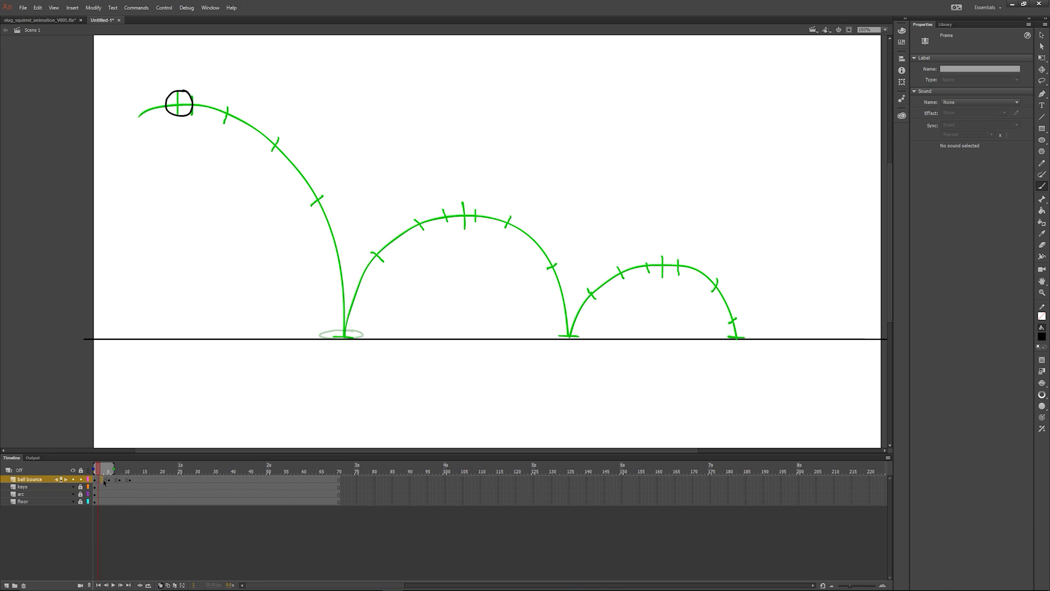
{"action": "left_click", "coordinate": [101, 480]}
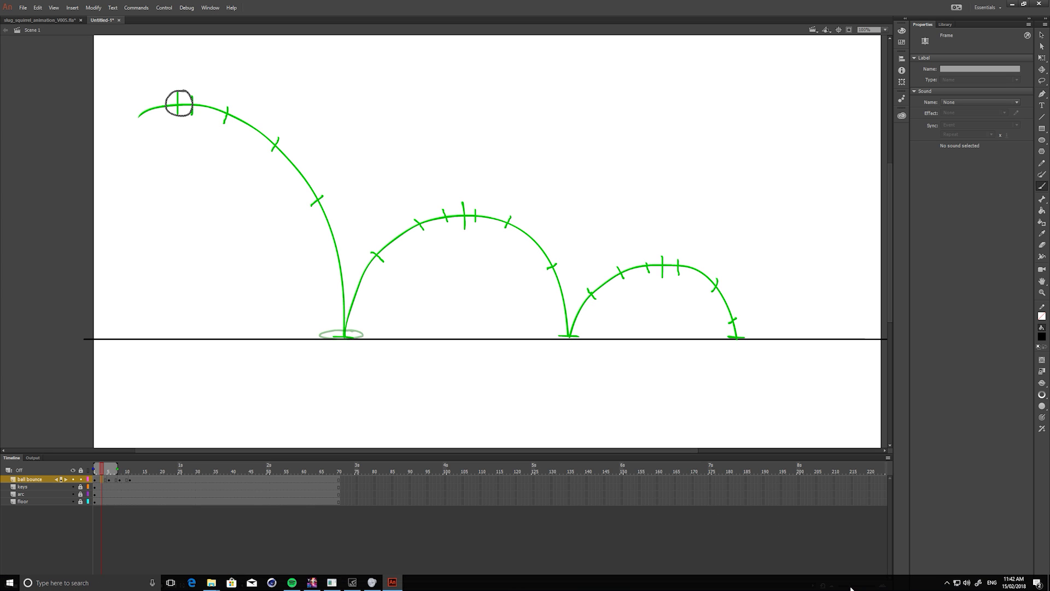
{"action": "left_click_drag", "start_coordinate": [849, 585], "coordinate": [856, 588]}
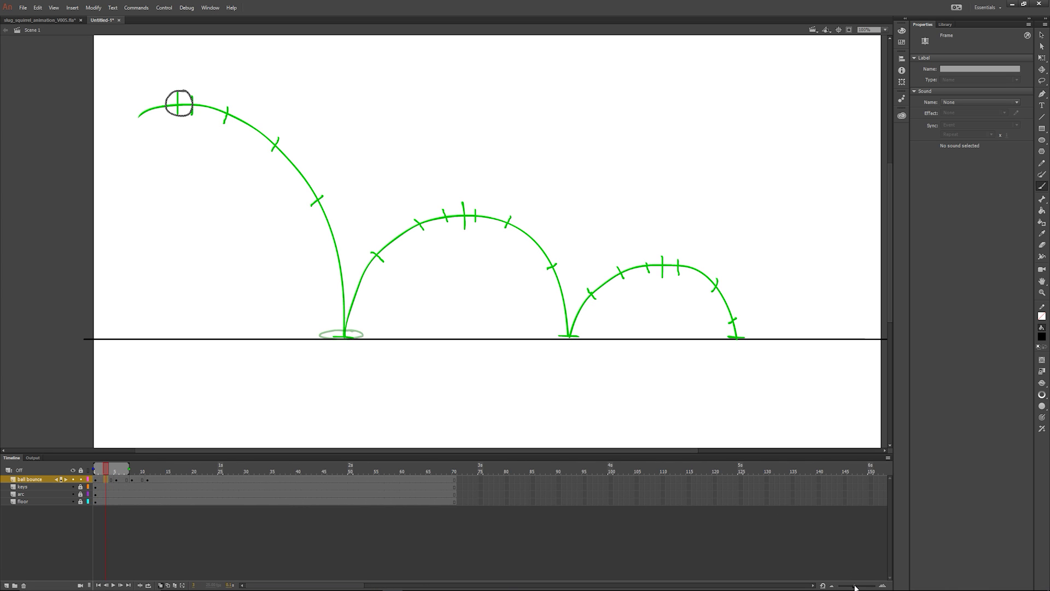
{"action": "left_click", "coordinate": [101, 480]}
{"action": "left_click", "coordinate": [105, 484]}
- Brush a stretched stroke across the arc tick on frame 3, then go to frame 4 with nothing selected
{"action": "key", "text": "ctrl+shift+a"}
{"action": "mouse_move", "coordinate": [283, 141]}
{"action": "left_mouse_down"}
{"action": "mouse_move", "coordinate": [270, 132]}
{"action": "mouse_move", "coordinate": [281, 155]}
{"action": "left_mouse_up"}
{"action": "mouse_move", "coordinate": [111, 471]}
{"action": "left_mouse_down"}
{"action": "mouse_move", "coordinate": [97, 468]}
{"action": "mouse_move", "coordinate": [113, 475]}
{"action": "mouse_move", "coordinate": [104, 475]}
{"action": "mouse_move", "coordinate": [109, 492]}
{"action": "left_mouse_up"}
{"action": "key", "text": "alt+shift+o"}
{"action": "left_click", "coordinate": [112, 480]}
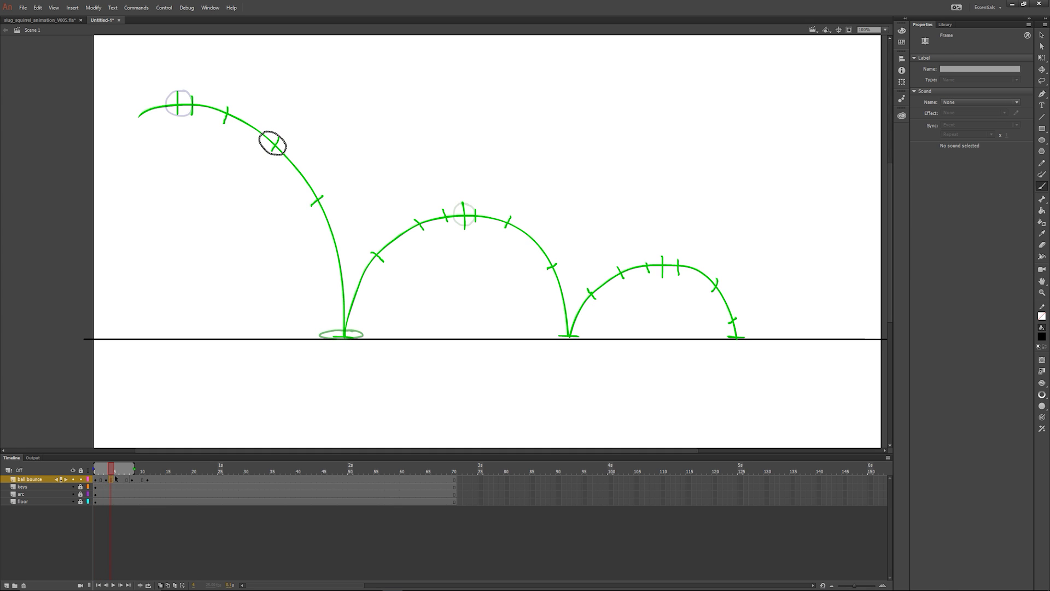
{"action": "key", "text": "ctrl+shift+a"}
- Draw a ball on the first arc's slope at frame 4 and one just past the peak on frame 2
{"action": "mouse_move", "coordinate": [322, 193]}
{"action": "left_mouse_down"}
{"action": "mouse_move", "coordinate": [309, 190]}
{"action": "mouse_move", "coordinate": [307, 209]}
{"action": "mouse_move", "coordinate": [328, 216]}
{"action": "mouse_move", "coordinate": [330, 201]}
{"action": "left_mouse_up"}
{"action": "key", "text": "b"}
{"action": "key", "text": "comma"}
{"action": "key", "text": "comma"}
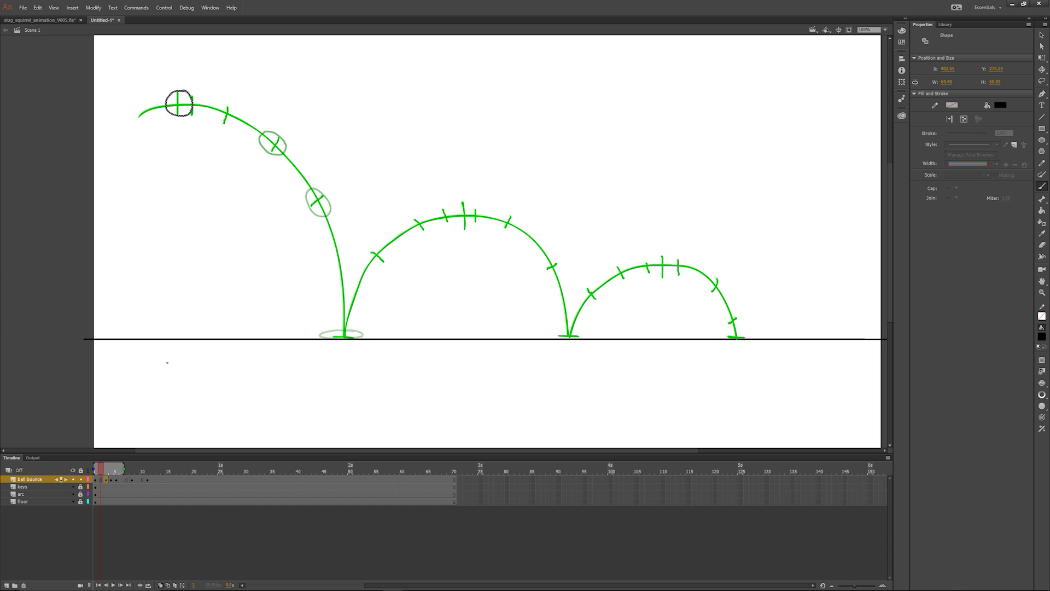
{"action": "left_click", "coordinate": [101, 486]}
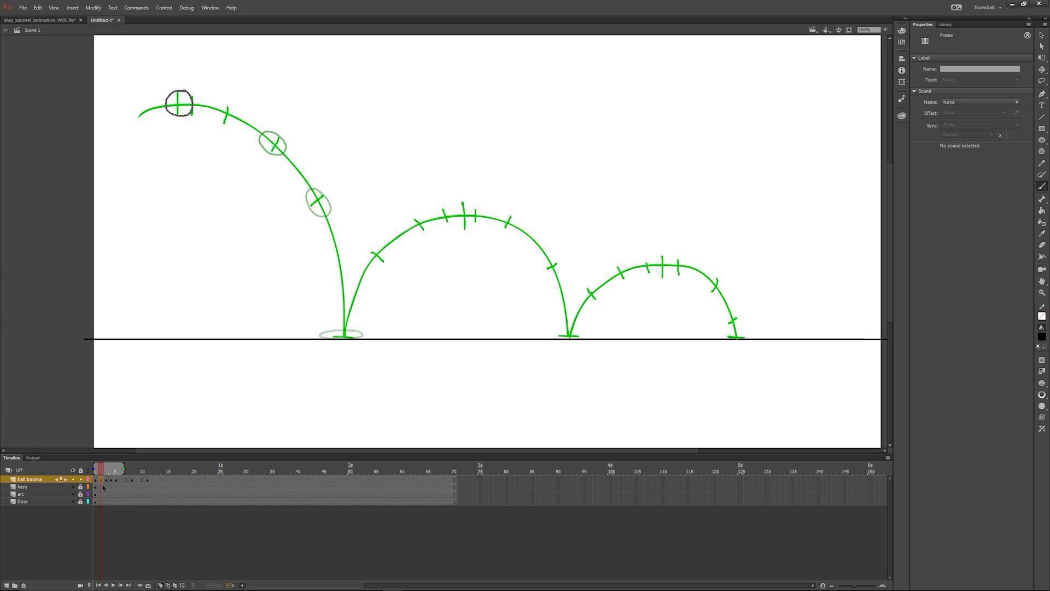
{"action": "key", "text": "Escape"}
{"action": "mouse_move", "coordinate": [229, 101]}
{"action": "left_mouse_down"}
{"action": "mouse_move", "coordinate": [212, 104]}
{"action": "mouse_move", "coordinate": [213, 119]}
{"action": "mouse_move", "coordinate": [236, 123]}
{"action": "mouse_move", "coordinate": [239, 104]}
{"action": "left_mouse_up"}
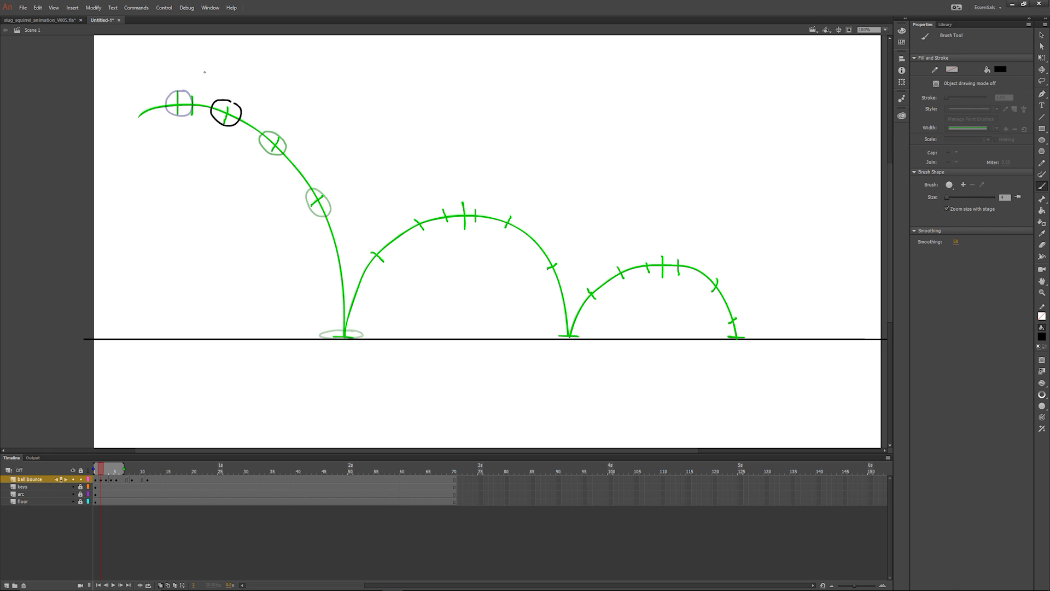
{"action": "key", "text": "ctrl+z"}
{"action": "mouse_move", "coordinate": [228, 99]}
{"action": "left_mouse_down"}
{"action": "mouse_move", "coordinate": [214, 107]}
{"action": "mouse_move", "coordinate": [237, 121]}
{"action": "mouse_move", "coordinate": [239, 102]}
{"action": "left_mouse_up"}
- Insert a blank keyframe at frame 2 and draw a ball just right of the top ball
{"action": "left_click", "coordinate": [103, 480]}
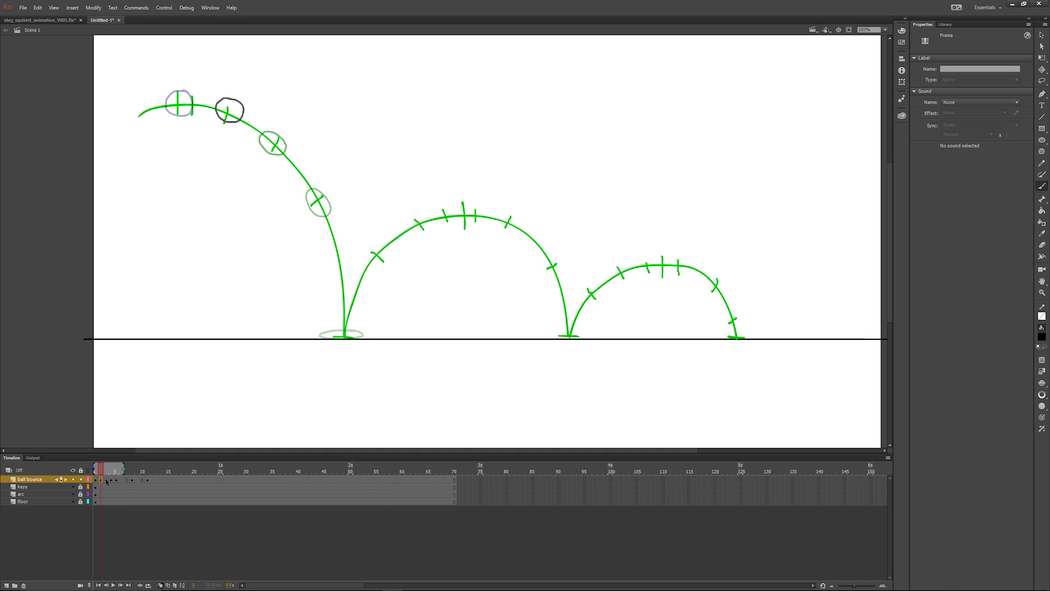
{"action": "left_click", "coordinate": [146, 480]}
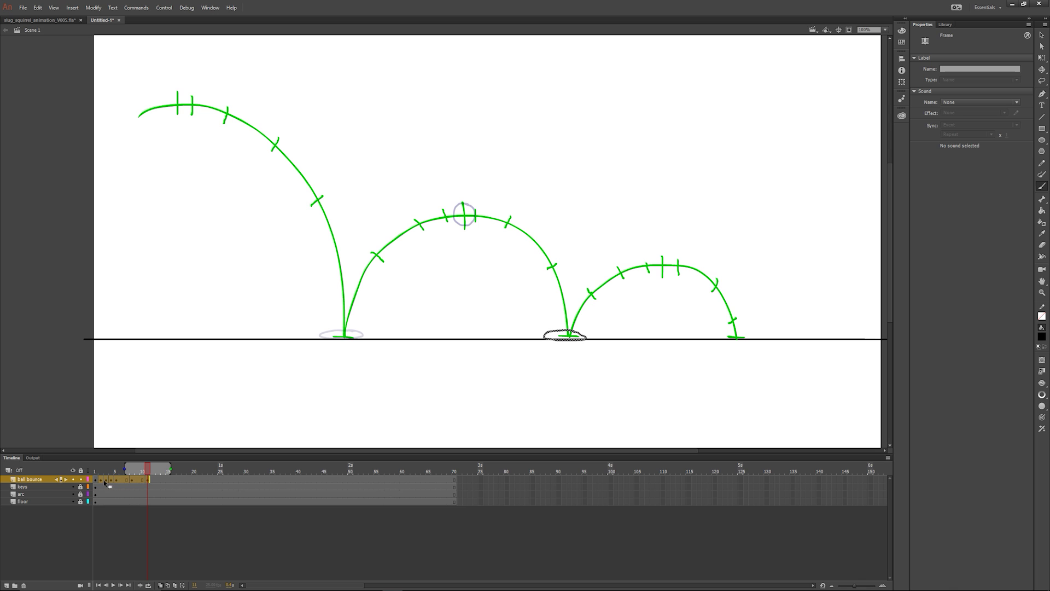
{"action": "left_click", "coordinate": [108, 501]}
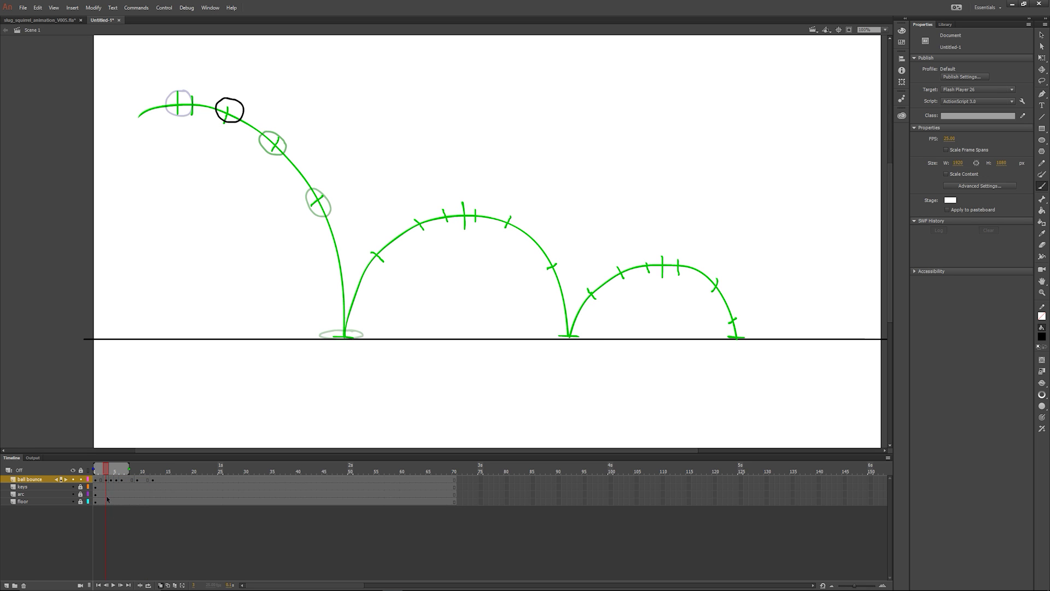
{"action": "left_click", "coordinate": [103, 480]}
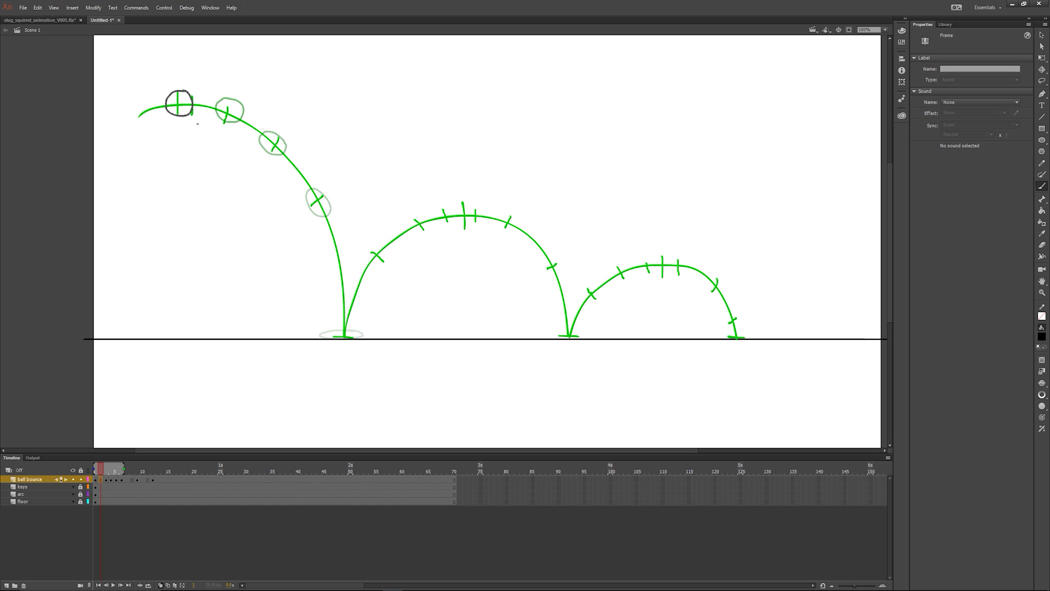
{"action": "right_click", "coordinate": [102, 481]}
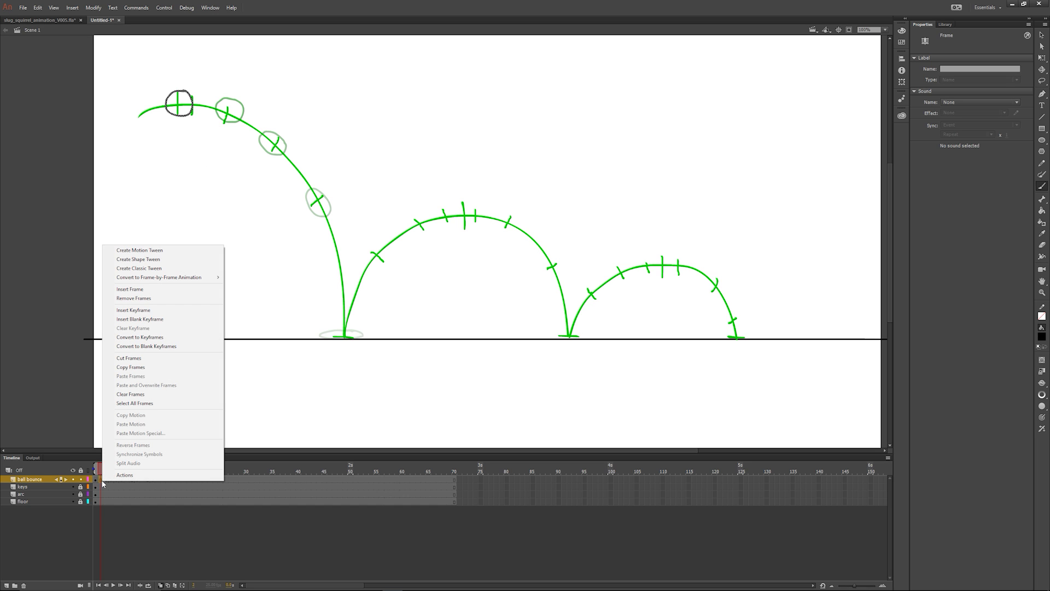
{"action": "left_click", "coordinate": [103, 484]}
{"action": "right_click", "coordinate": [102, 483]}
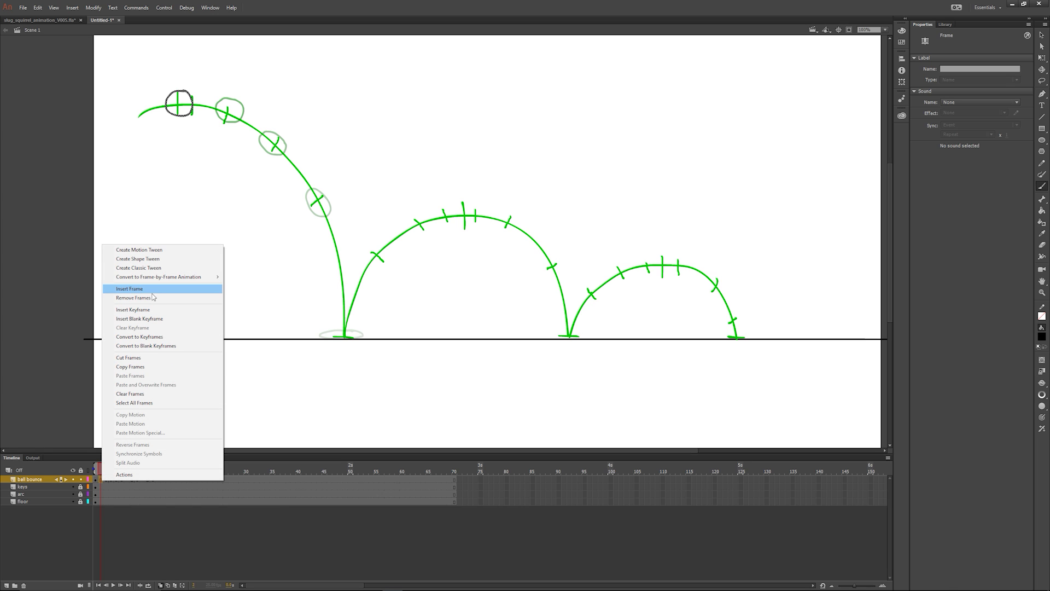
{"action": "left_click", "coordinate": [156, 321]}
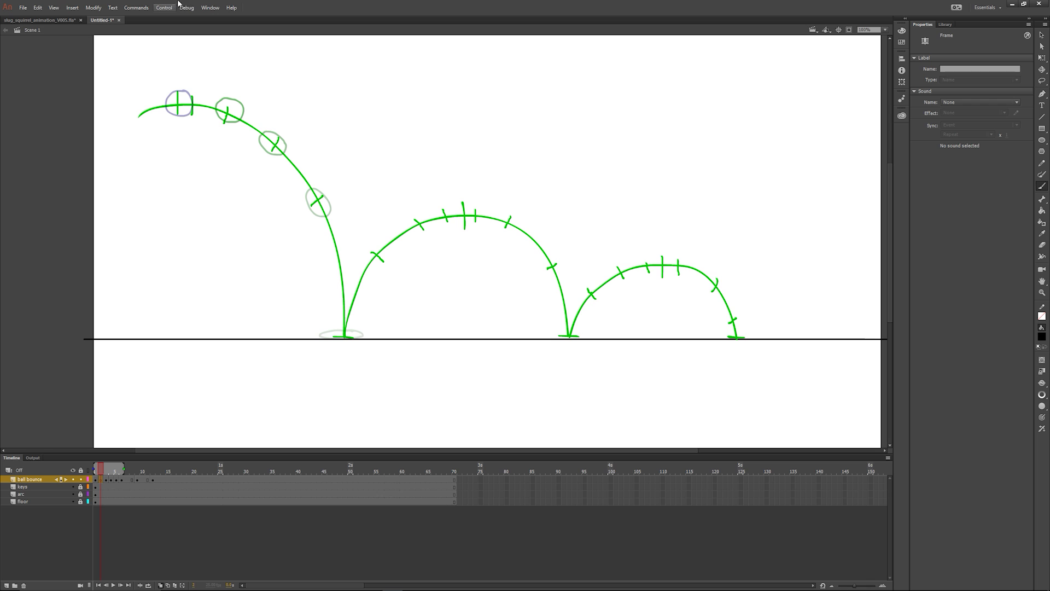
{"action": "mouse_move", "coordinate": [205, 92]}
{"action": "left_mouse_down"}
{"action": "mouse_move", "coordinate": [186, 108]}
{"action": "mouse_move", "coordinate": [203, 116]}
{"action": "mouse_move", "coordinate": [212, 102]}
{"action": "left_mouse_up"}
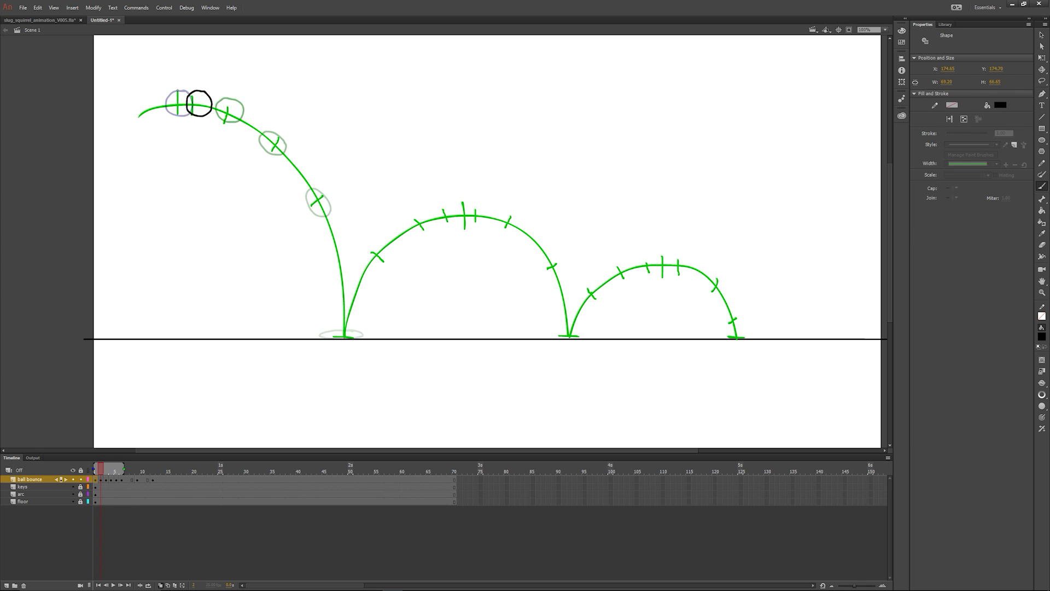
- Step forward and play the bounce animation in a loop
{"action": "key", "text": "period"}
{"action": "key", "text": "period"}
{"action": "key", "text": "period"}
{"action": "key", "text": "period"}
{"action": "key", "text": "Return"}
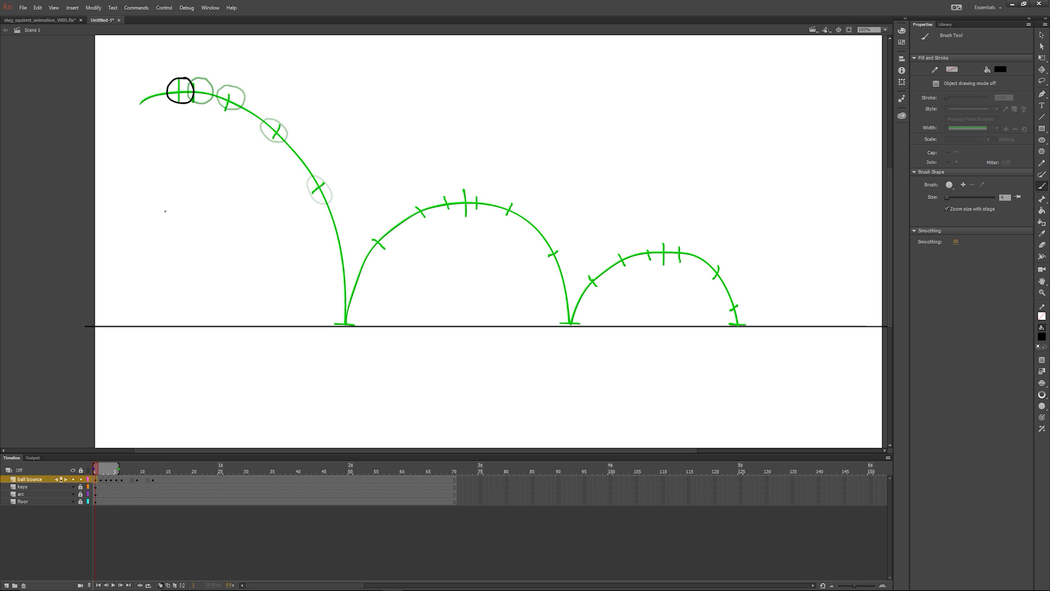
{"action": "left_click_drag", "start_coordinate": [190, 303], "coordinate": [163, 290]}
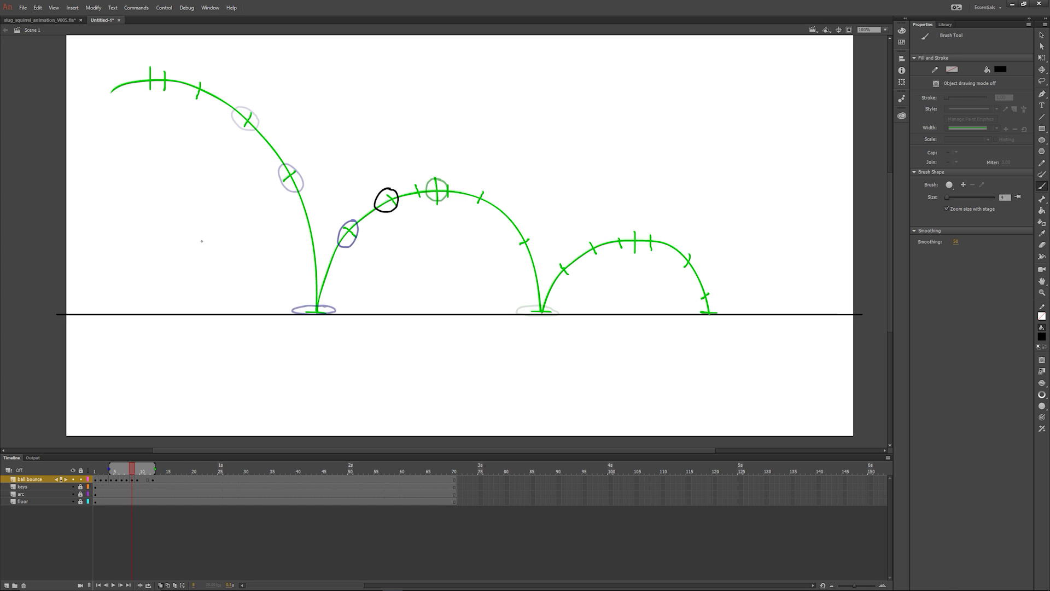
- Insert a blank keyframe at frame 9 and draw a ball on the second arc's rising side
{"action": "left_click", "coordinate": [136, 479]}
{"action": "right_click", "coordinate": [136, 479]}
{"action": "left_click", "coordinate": [169, 318]}
{"action": "left_click_drag", "start_coordinate": [408, 183], "coordinate": [481, 186]}
{"action": "key", "text": "Return"}
{"action": "key", "text": "Return"}
{"action": "key", "text": "period"}
{"action": "key", "text": "period"}
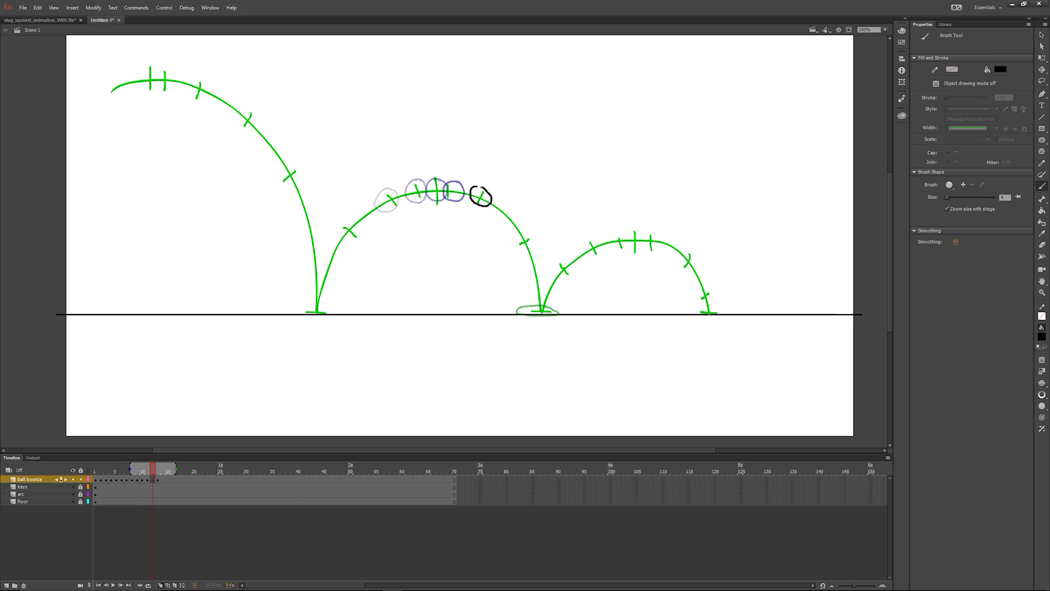
- Add a keyframe at frame 13 and draw a ball just past the second arc's peak
{"action": "left_click", "coordinate": [157, 480]}
{"action": "right_click", "coordinate": [158, 480]}
{"action": "left_click", "coordinate": [192, 318]}
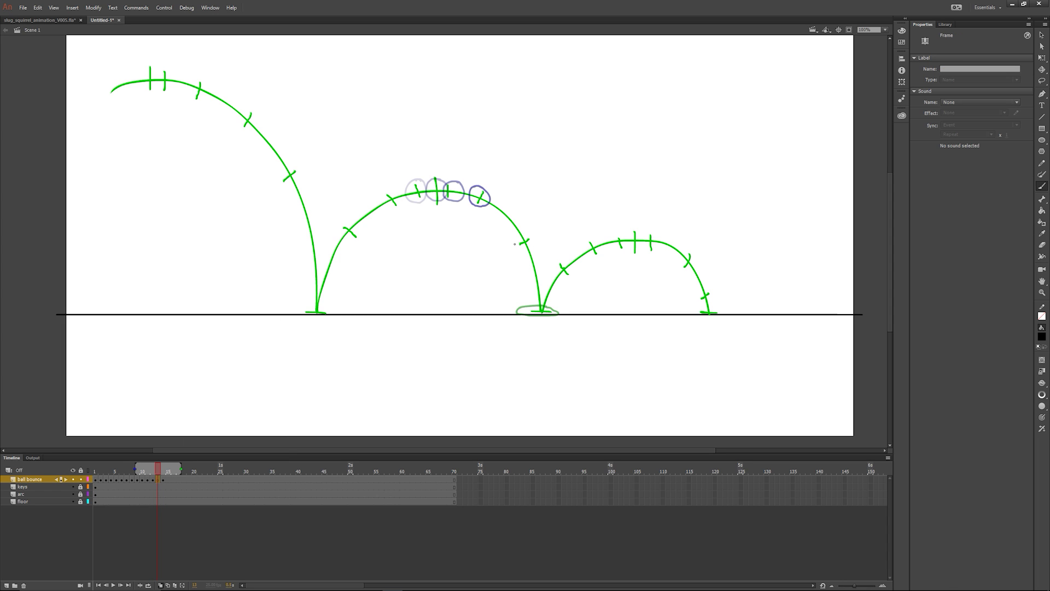
{"action": "left_click_drag", "start_coordinate": [514, 244], "coordinate": [515, 235]}
{"action": "key", "text": "comma"}
{"action": "key", "text": "comma"}
{"action": "key", "text": "comma"}
{"action": "key", "text": "comma"}
{"action": "key", "text": "comma"}
{"action": "key", "text": "comma"}
{"action": "key", "text": "comma"}
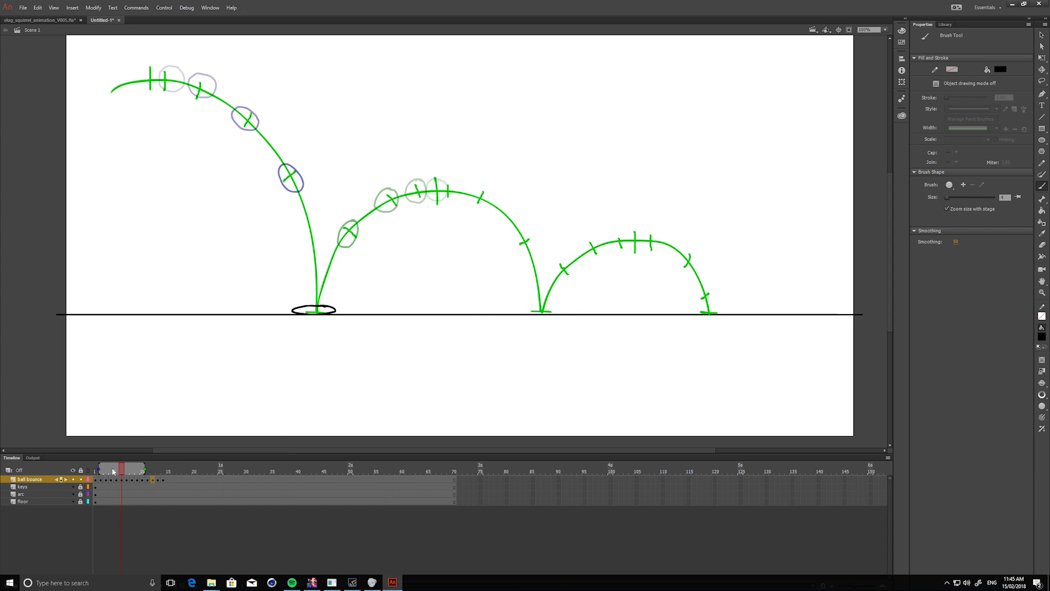
- Turn off onion skinning, extend the frame range to frame 14, and play the bounce
{"action": "mouse_move", "coordinate": [113, 466]}
{"action": "left_mouse_down"}
{"action": "mouse_move", "coordinate": [104, 464]}
{"action": "mouse_move", "coordinate": [157, 475]}
{"action": "mouse_move", "coordinate": [94, 468]}
{"action": "left_mouse_up"}
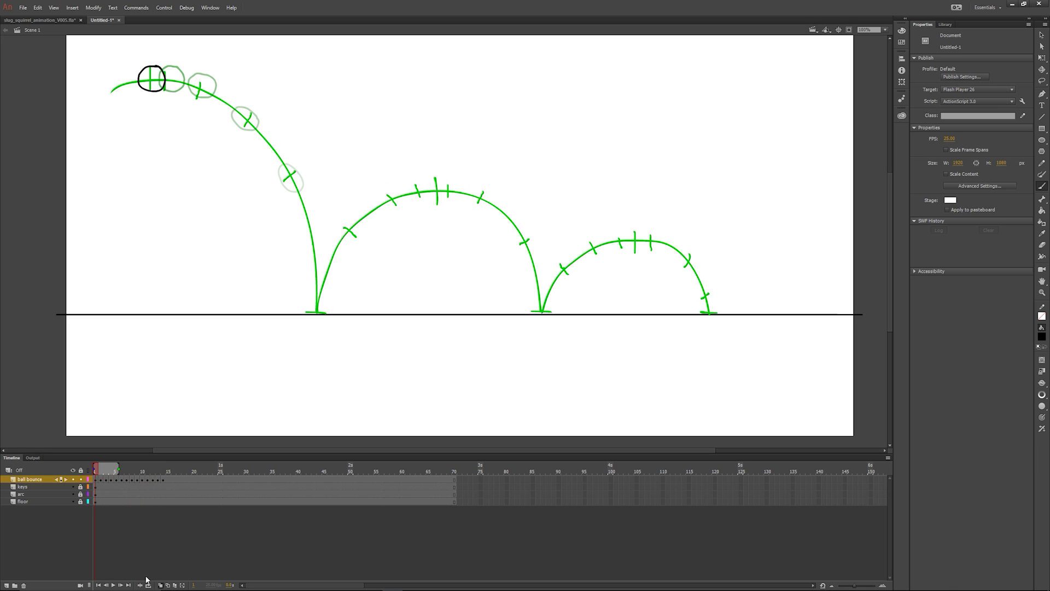
{"action": "left_click", "coordinate": [147, 581]}
{"action": "left_click_drag", "start_coordinate": [155, 470], "coordinate": [160, 468]}
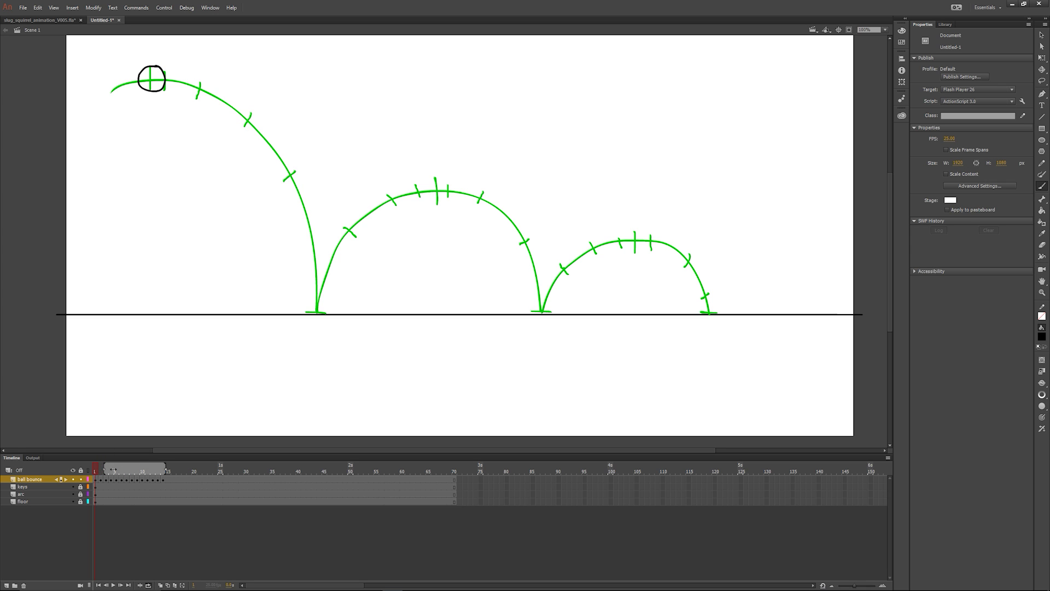
{"action": "mouse_move", "coordinate": [106, 476]}
{"action": "left_mouse_down"}
{"action": "mouse_move", "coordinate": [158, 477]}
{"action": "mouse_move", "coordinate": [95, 471]}
{"action": "left_mouse_up"}
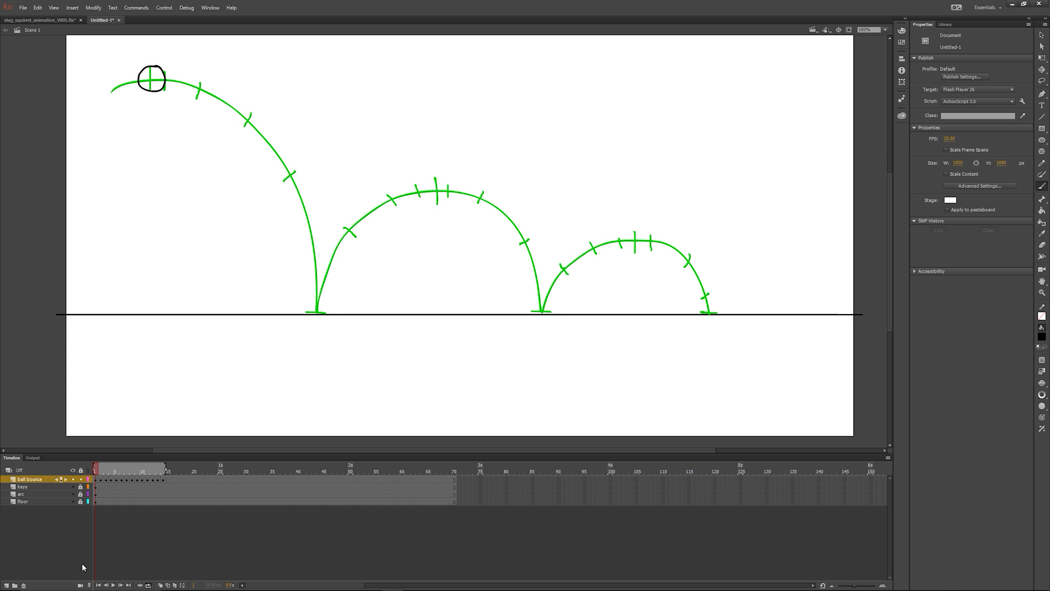
{"action": "left_click", "coordinate": [113, 585]}
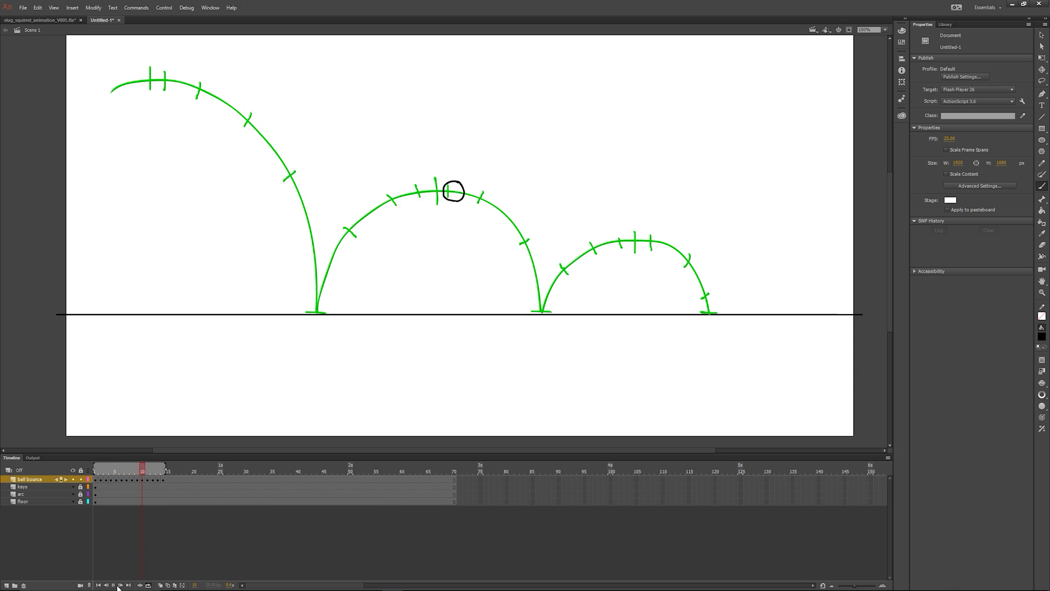
- Stop playback and toggle visibility of the keys and arc layers off and back on
{"action": "left_click", "coordinate": [120, 585]}
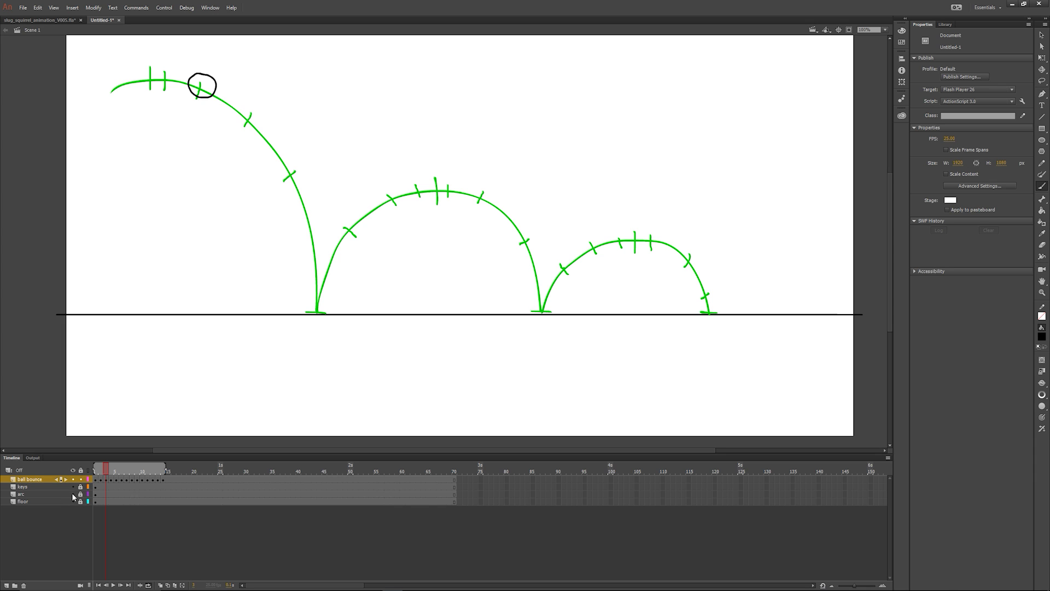
{"action": "left_click", "coordinate": [72, 486]}
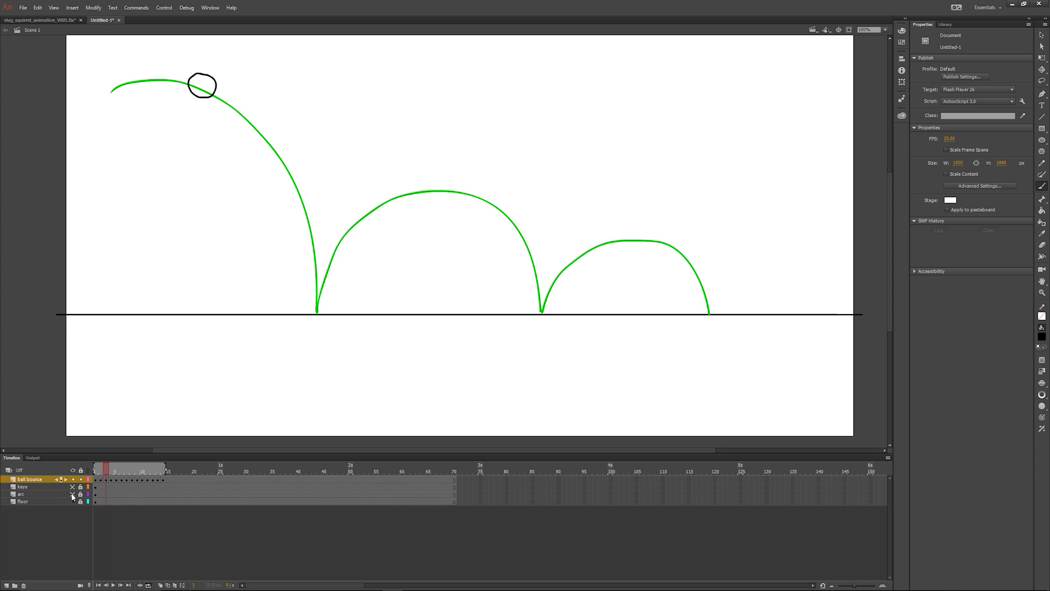
{"action": "left_click", "coordinate": [72, 494]}
{"action": "left_click", "coordinate": [72, 494]}
{"action": "left_click", "coordinate": [72, 487]}
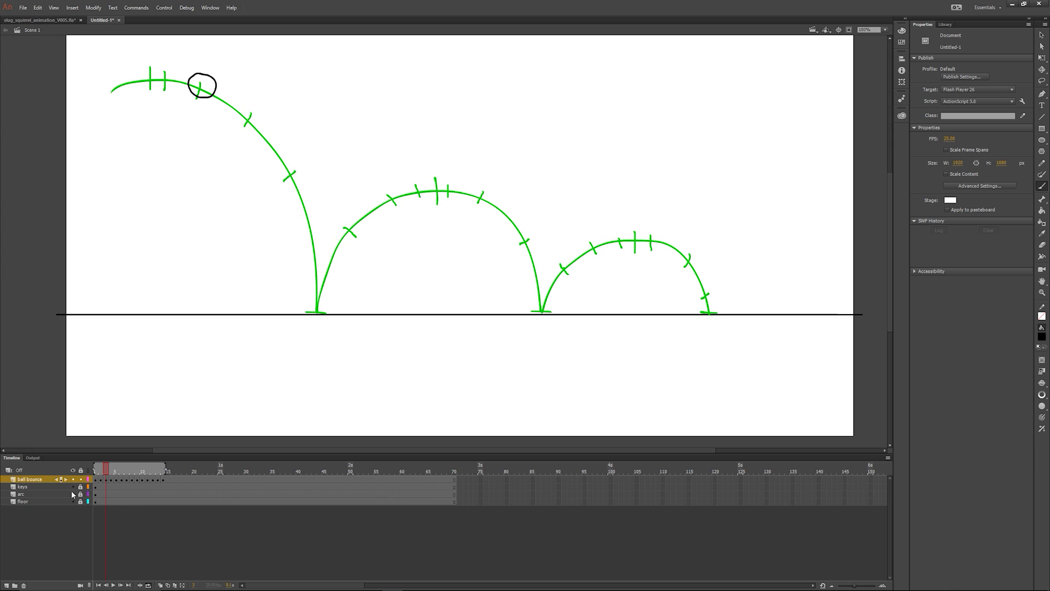
- Hide the keys and green arc layers, rewind to frame 1 and play the ball bouncing alone
{"action": "left_click", "coordinate": [72, 487]}
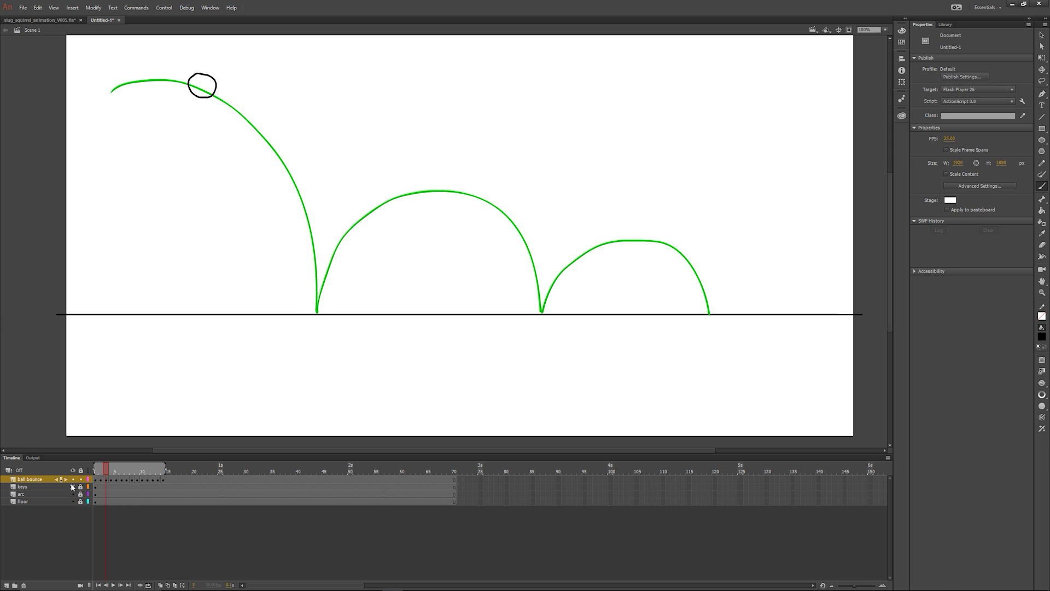
{"action": "left_click", "coordinate": [72, 494]}
{"action": "left_click_drag", "start_coordinate": [111, 473], "coordinate": [95, 471]}
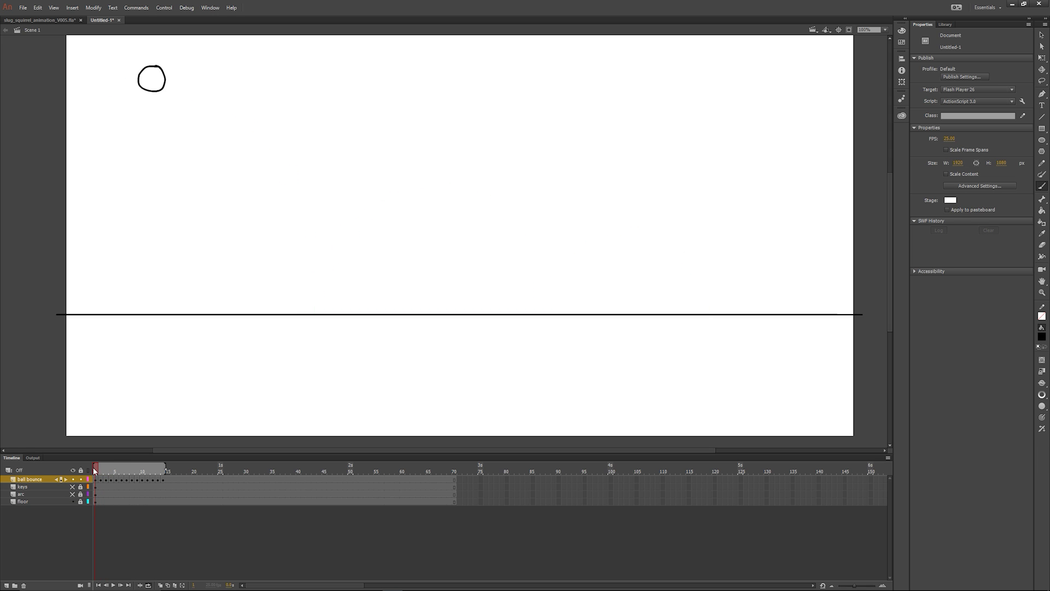
{"action": "left_click", "coordinate": [114, 586]}
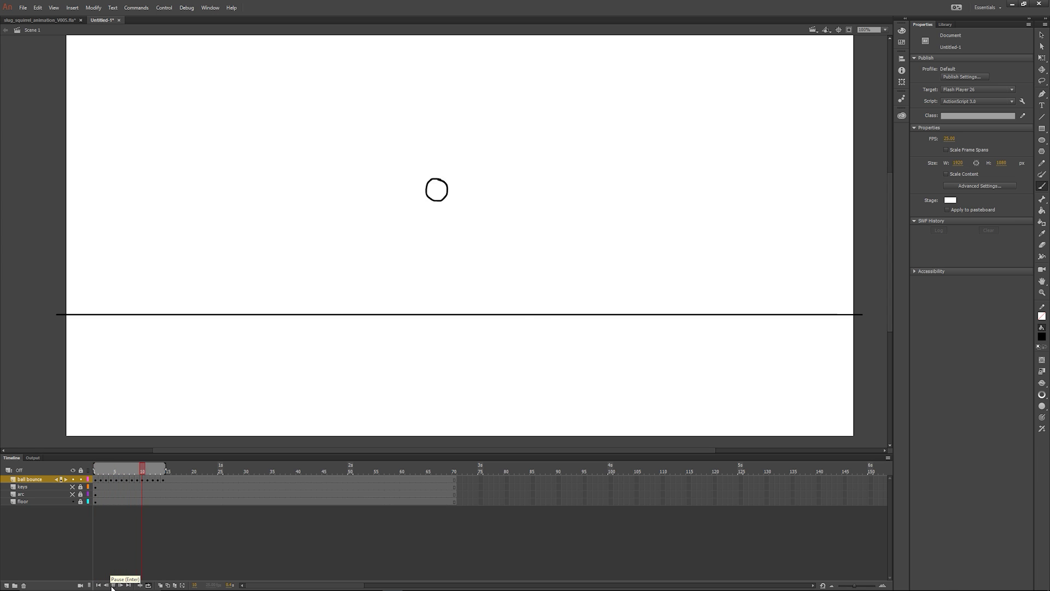